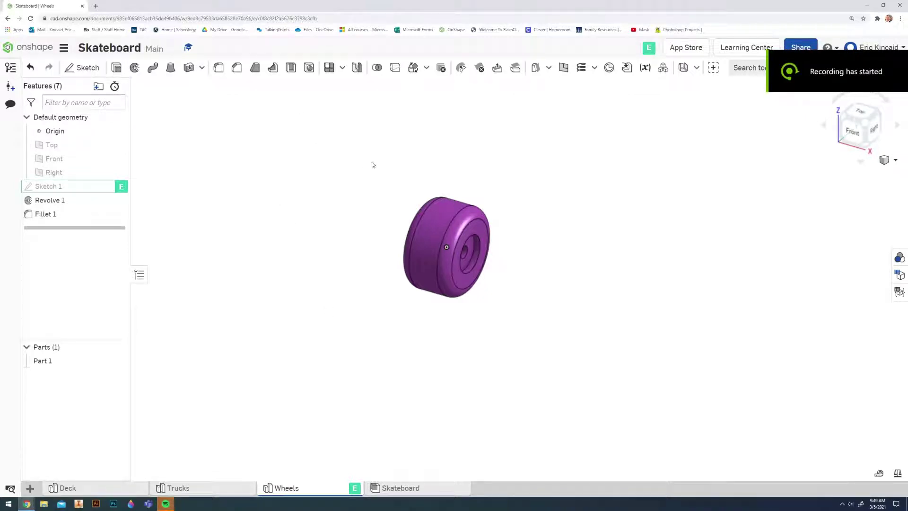
Orbit the finished wheel to view its hub face and right side.
{"action": "right_click_drag", "start_coordinate": [488, 336], "coordinate": [529, 298]}
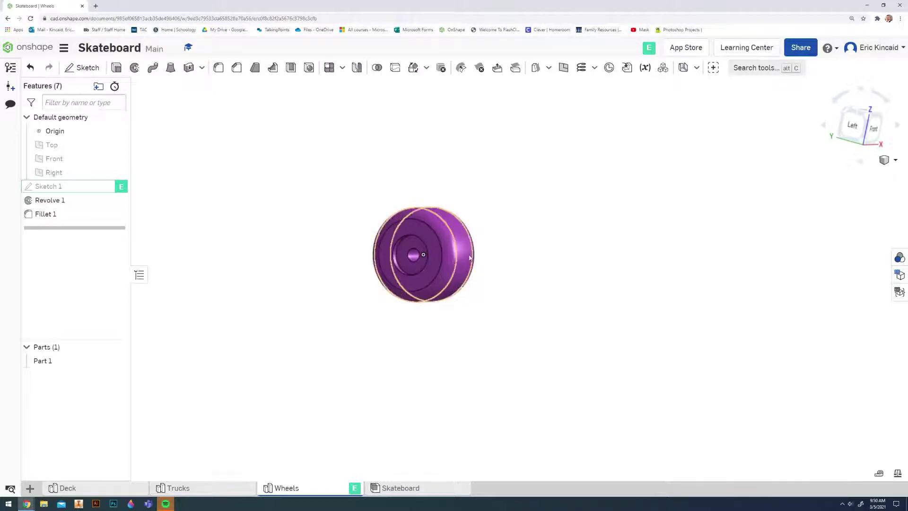
{"action": "key", "text": "shift+4"}
{"action": "right_click_drag", "start_coordinate": [382, 310], "coordinate": [423, 336]}
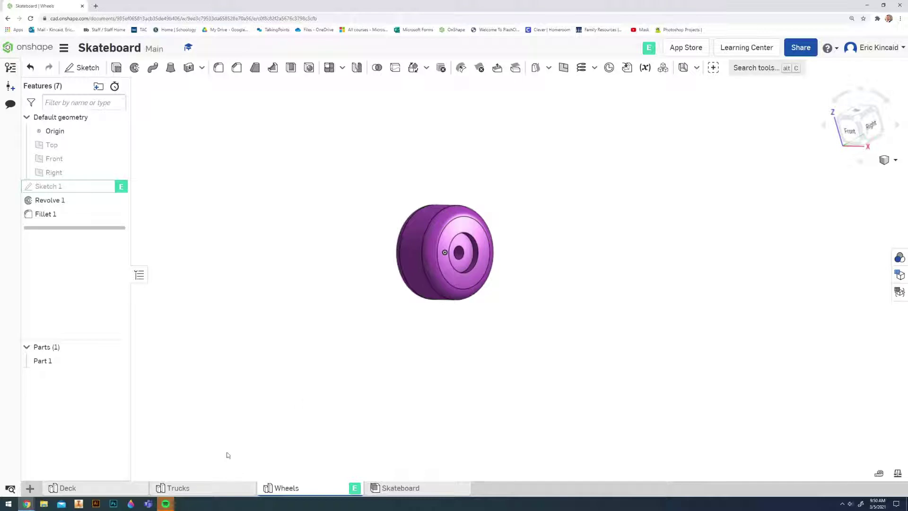
Add a new part studio to the document and rename it 'Wheels'.
{"action": "left_click", "coordinate": [30, 489]}
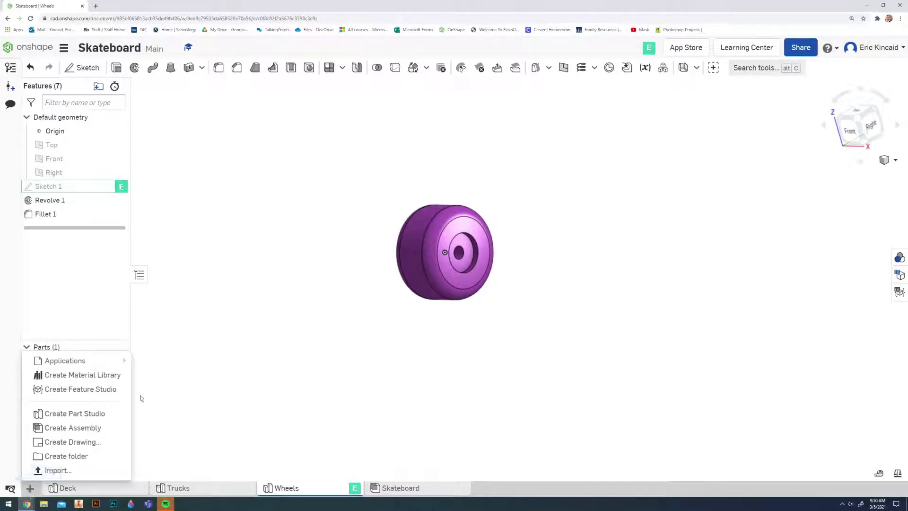
{"action": "left_click", "coordinate": [72, 413]}
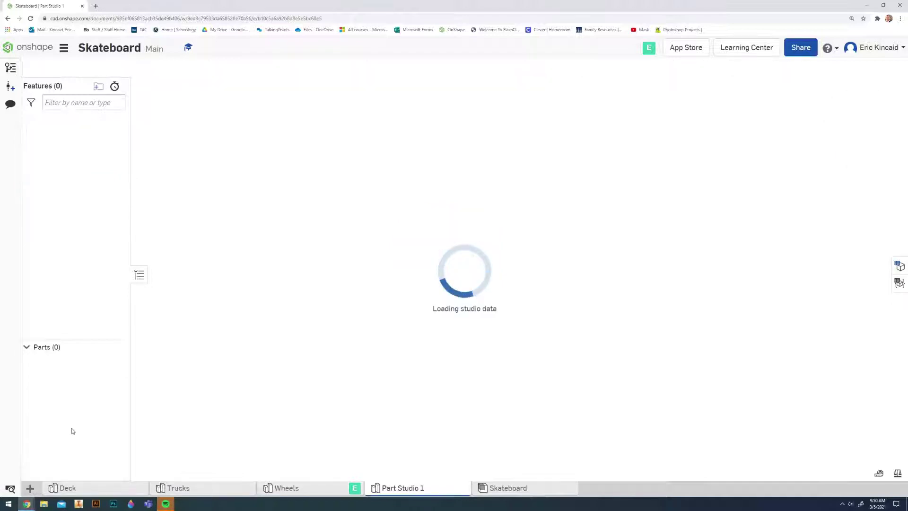
{"action": "right_click", "coordinate": [407, 492]}
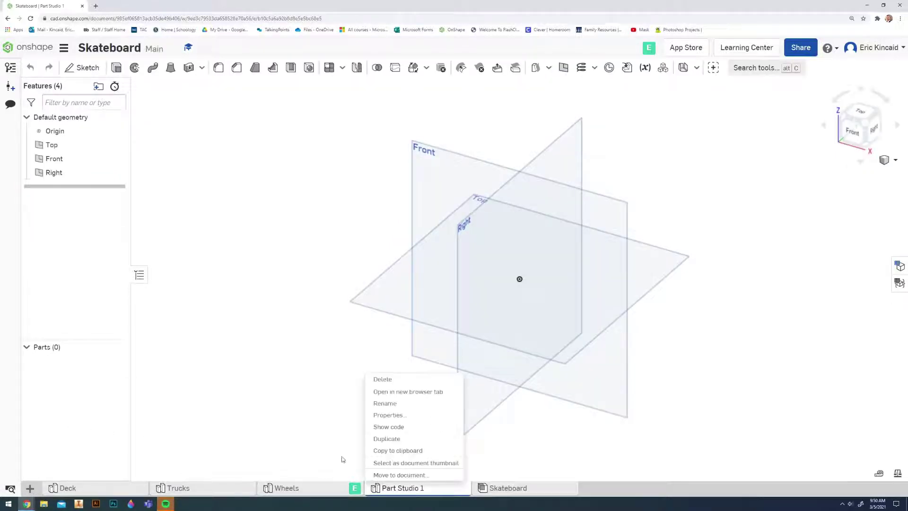
{"action": "left_click", "coordinate": [396, 405]}
{"action": "type", "text": "Wheels"}
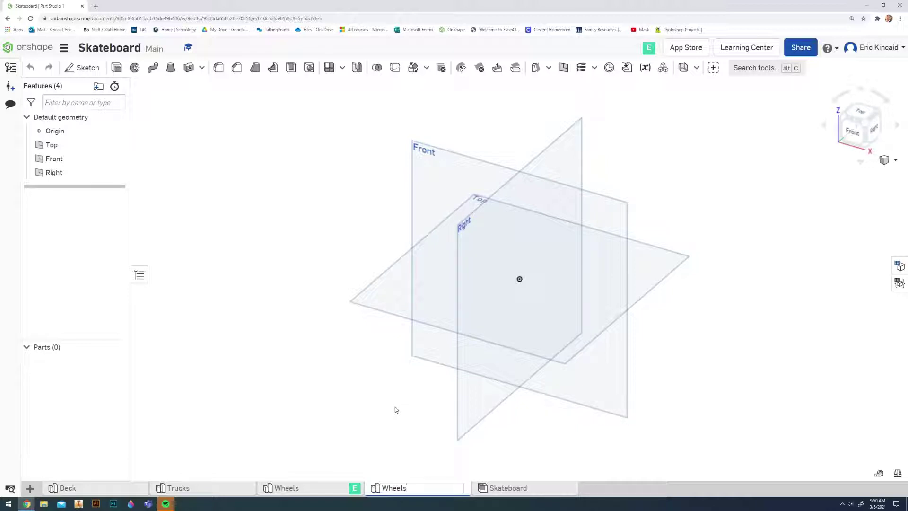
{"action": "key", "text": "Return"}
View the Skateboard assembly from underneath, zoomed on the rear truck's wheels side-on.
{"action": "left_click", "coordinate": [519, 489]}
{"action": "right_click_drag", "start_coordinate": [609, 364], "coordinate": [577, 364]}
{"action": "right_click_drag", "start_coordinate": [467, 360], "coordinate": [449, 320]}
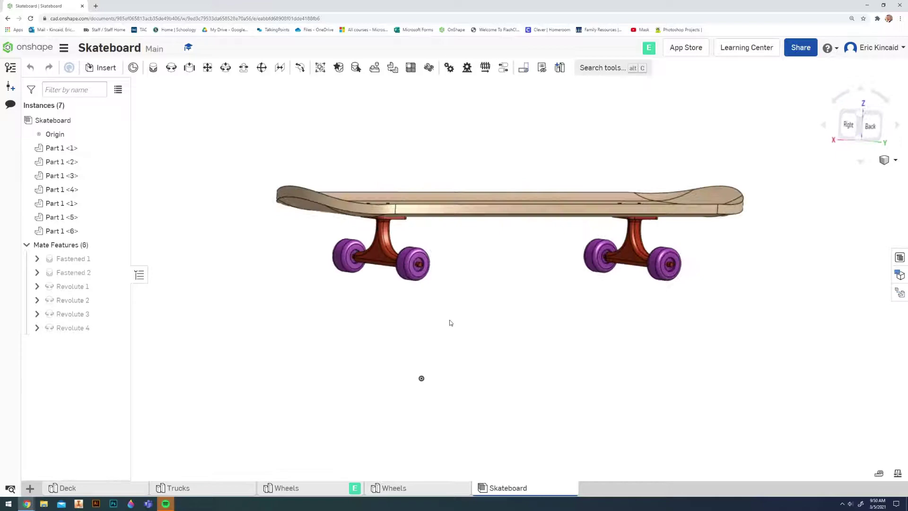
{"action": "scroll", "coordinate": [399, 284], "scroll_direction": "up", "scroll_amount": 5}
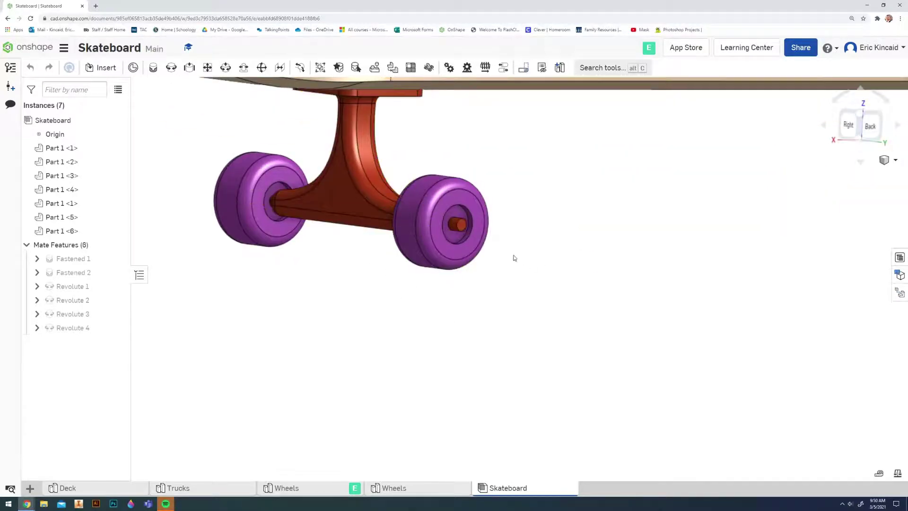
{"action": "right_click_drag", "start_coordinate": [460, 310], "coordinate": [402, 303]}
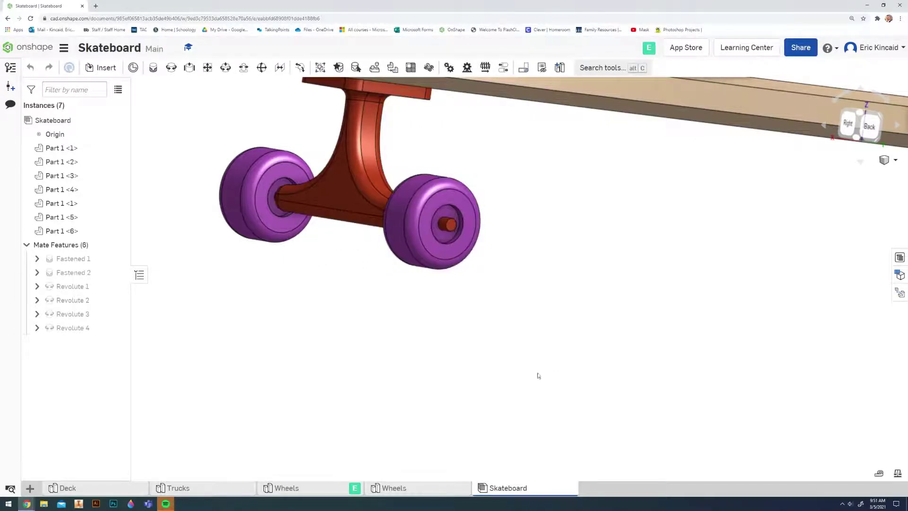
In the new Wheels part studio, start a sketch on the Front plane, viewed face-on.
{"action": "left_click", "coordinate": [372, 491]}
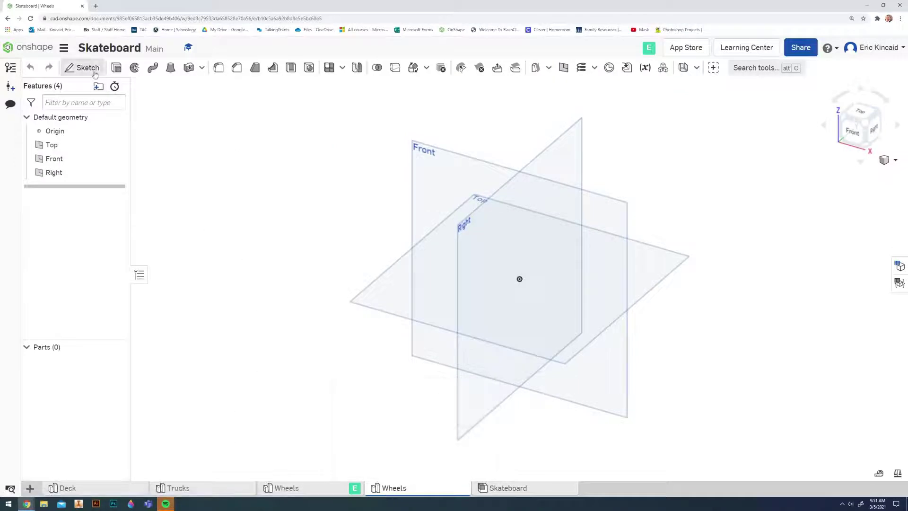
{"action": "left_click", "coordinate": [94, 71]}
{"action": "left_click", "coordinate": [567, 226]}
{"action": "key", "text": "n"}
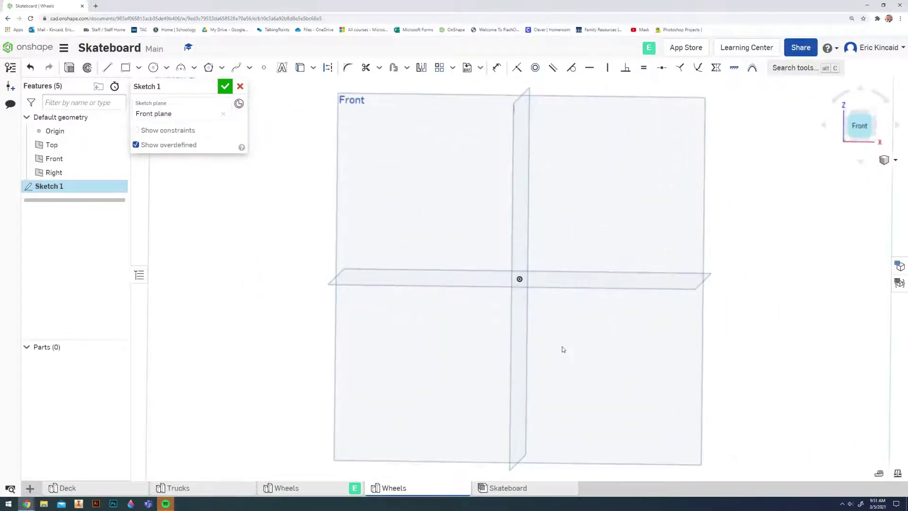
Review the finished wheel's Sketch 1 profile in the original Wheels part studio.
{"action": "left_click", "coordinate": [303, 488]}
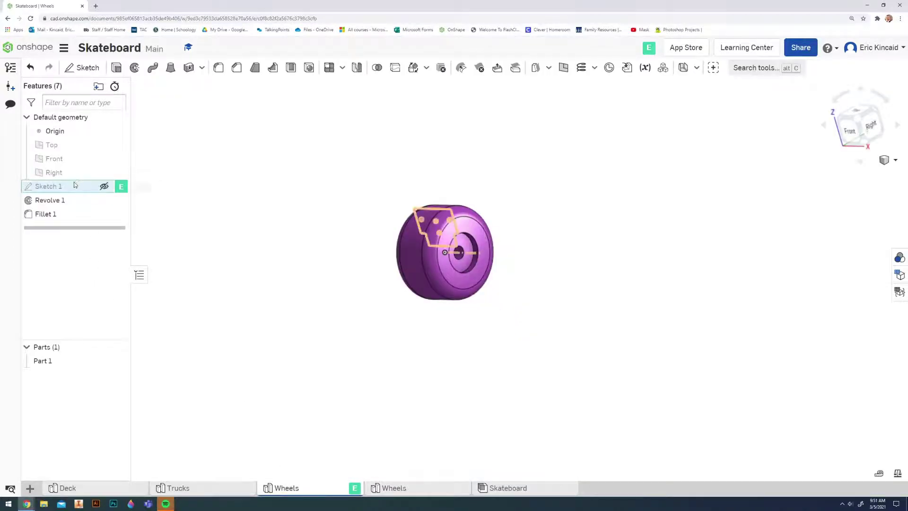
{"action": "double_click", "coordinate": [49, 186]}
{"action": "left_click", "coordinate": [851, 131]}
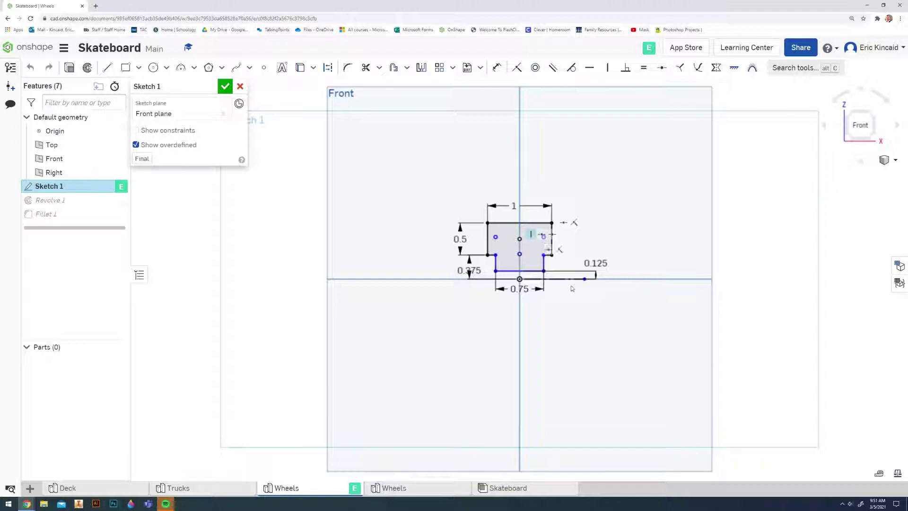
{"action": "left_click", "coordinate": [239, 89]}
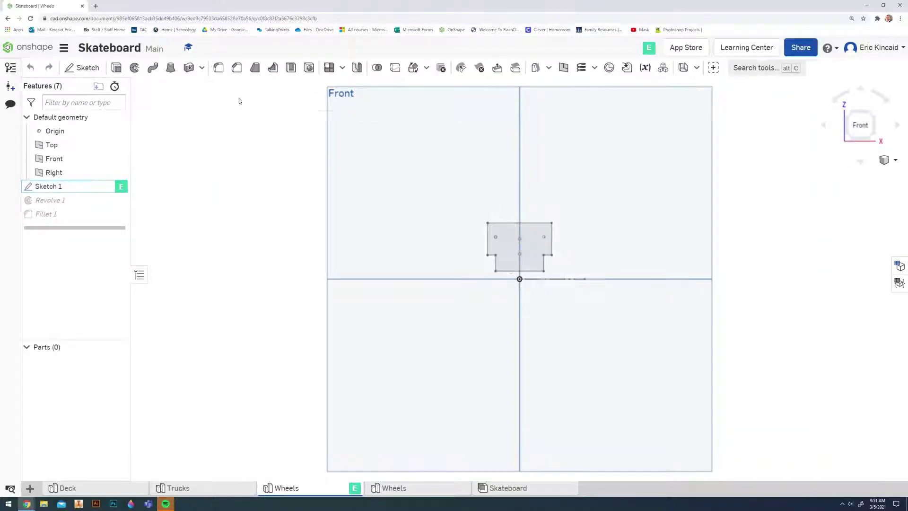
{"action": "mouse_move", "coordinate": [554, 196]}
{"action": "right_mouse_down"}
{"action": "mouse_move", "coordinate": [512, 195]}
{"action": "mouse_move", "coordinate": [647, 201]}
{"action": "mouse_move", "coordinate": [569, 198]}
{"action": "right_mouse_up"}
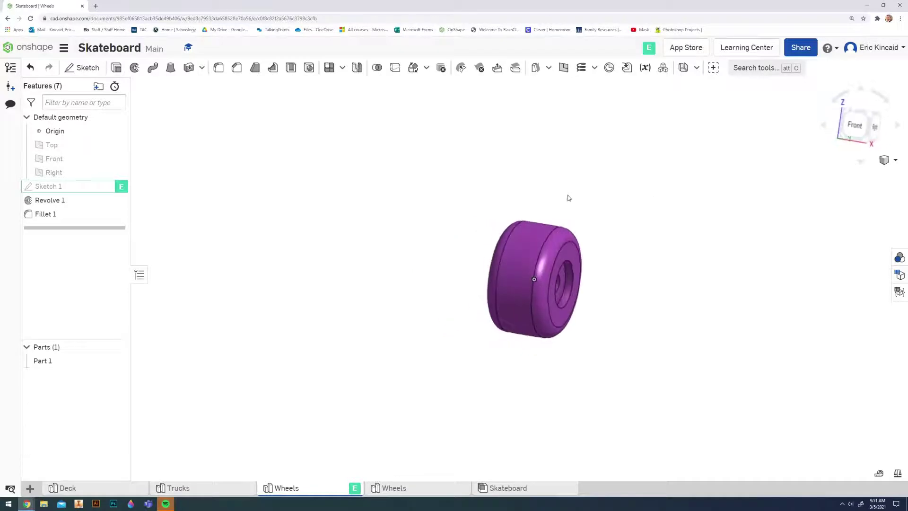
Draw two overlapping corner rectangles above the origin in the new sketch.
{"action": "left_click", "coordinate": [403, 488]}
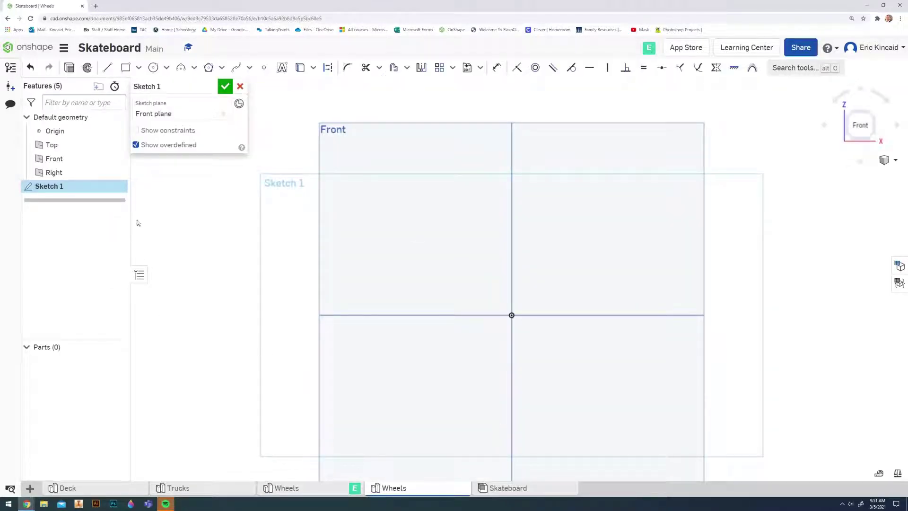
{"action": "left_click", "coordinate": [126, 68]}
{"action": "left_click", "coordinate": [471, 218]}
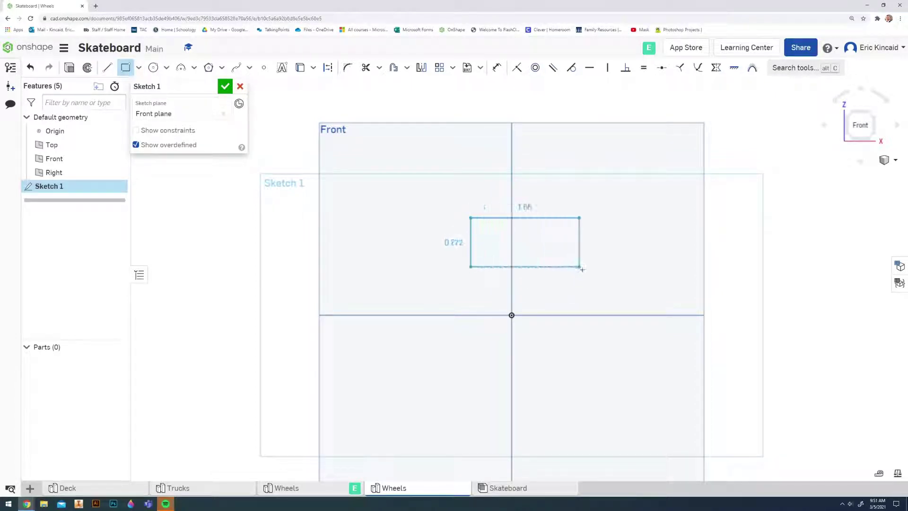
{"action": "left_click", "coordinate": [577, 262]}
{"action": "left_click", "coordinate": [493, 251]}
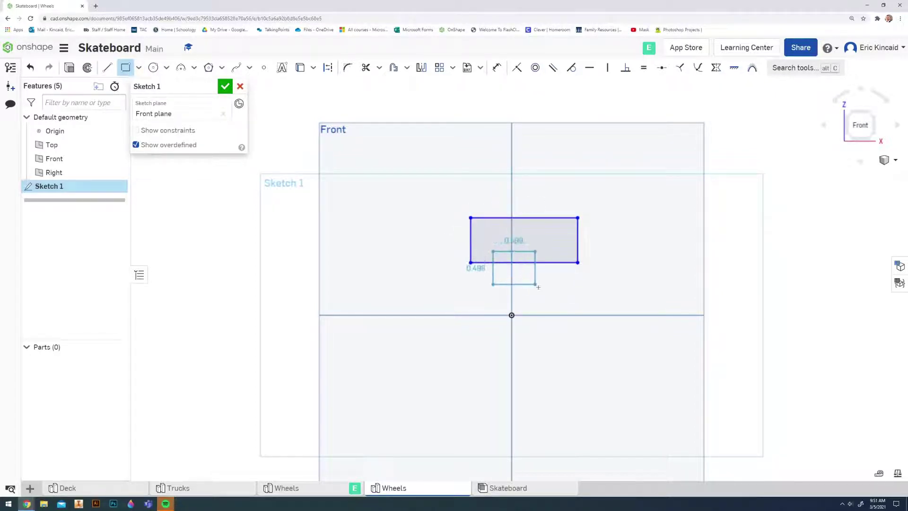
{"action": "left_click", "coordinate": [558, 294]}
{"action": "key", "text": "Escape"}
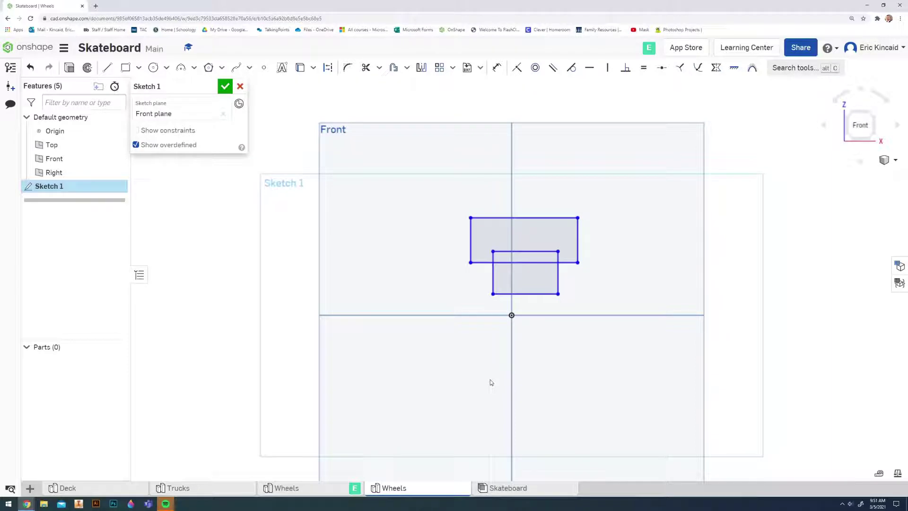
Draw a horizontal construction line rightward from the sketch origin.
{"action": "left_click", "coordinate": [107, 67]}
{"action": "left_click", "coordinate": [328, 68]}
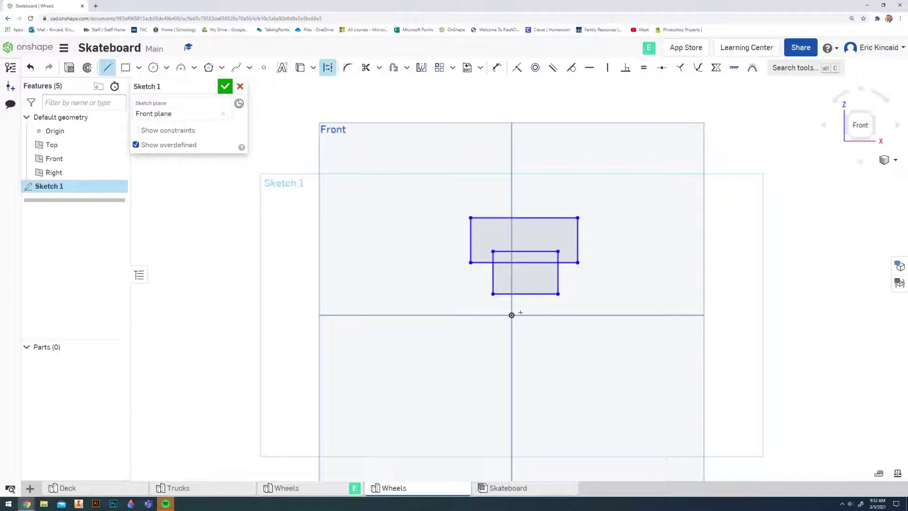
{"action": "left_click", "coordinate": [511, 315]}
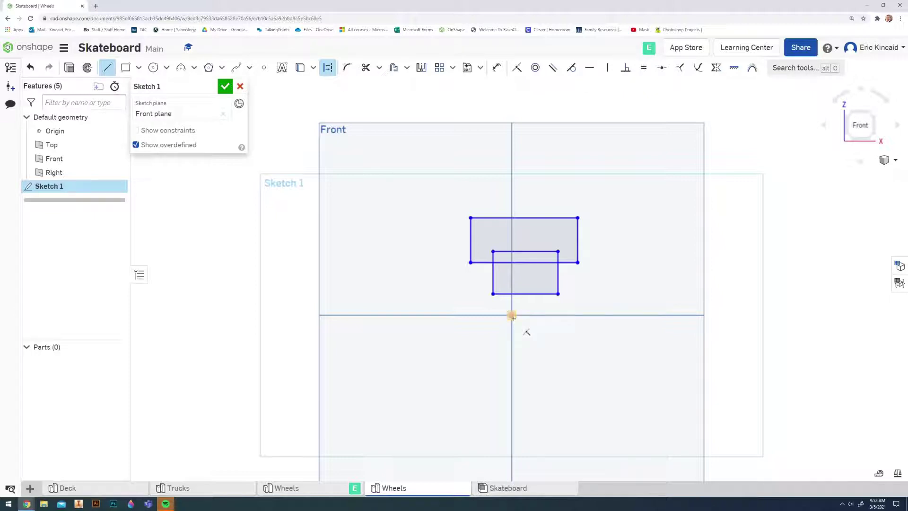
{"action": "left_click", "coordinate": [639, 316]}
{"action": "key", "text": "Escape"}
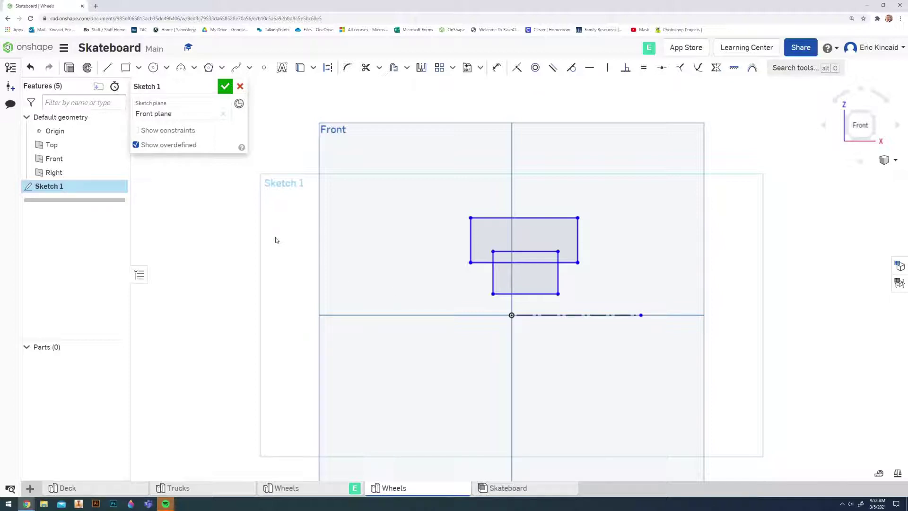
Place sketch points at the upper rectangle's top midpoint and lower rectangle's bottom midpoint.
{"action": "left_click", "coordinate": [265, 69]}
{"action": "left_click", "coordinate": [527, 217]}
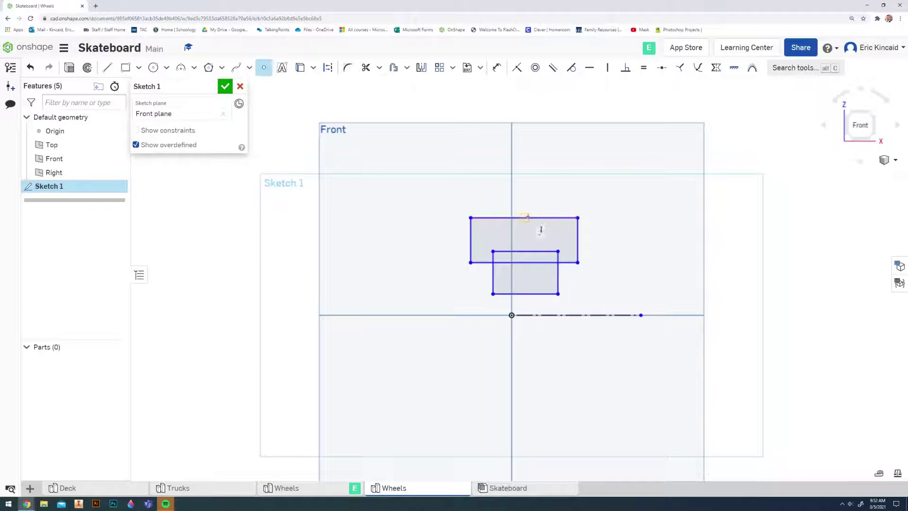
{"action": "left_click", "coordinate": [527, 217]}
{"action": "left_click", "coordinate": [528, 296]}
{"action": "key", "text": "Escape"}
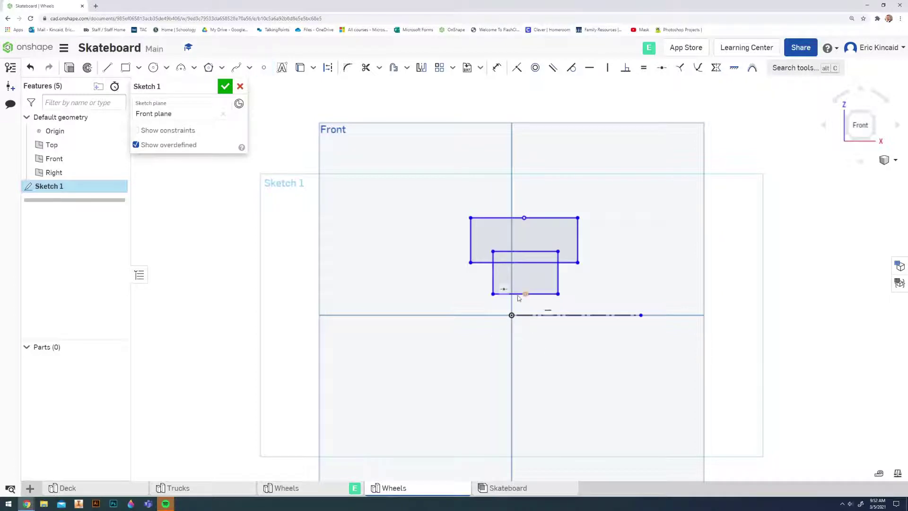
Make the upper rectangle's top midpoint coincident with the vertical axis.
{"action": "left_click", "coordinate": [511, 256]}
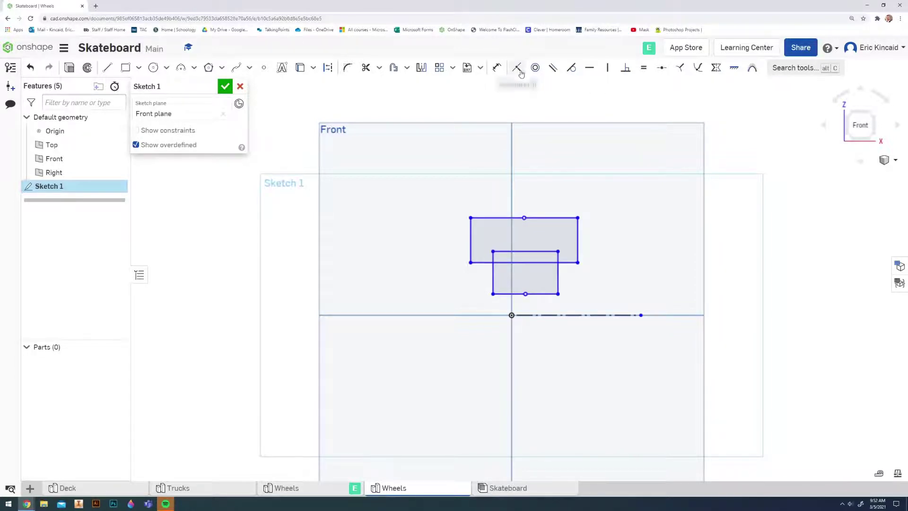
{"action": "key", "text": "ctrl+plus"}
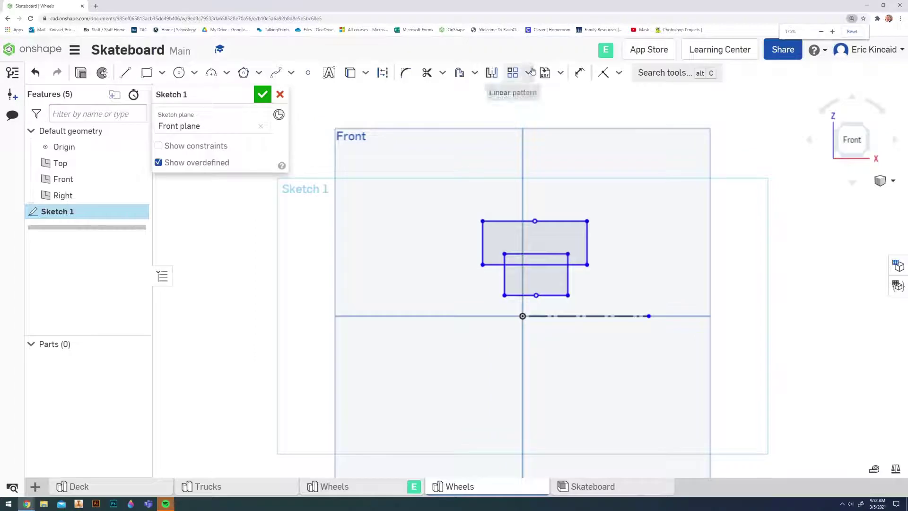
{"action": "left_click", "coordinate": [619, 73]}
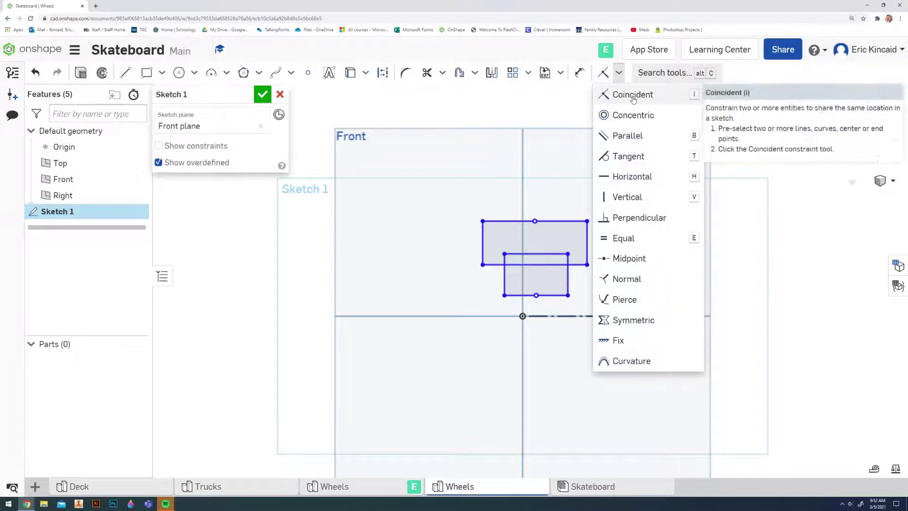
{"action": "left_click", "coordinate": [624, 94]}
{"action": "key", "text": "ctrl+minus"}
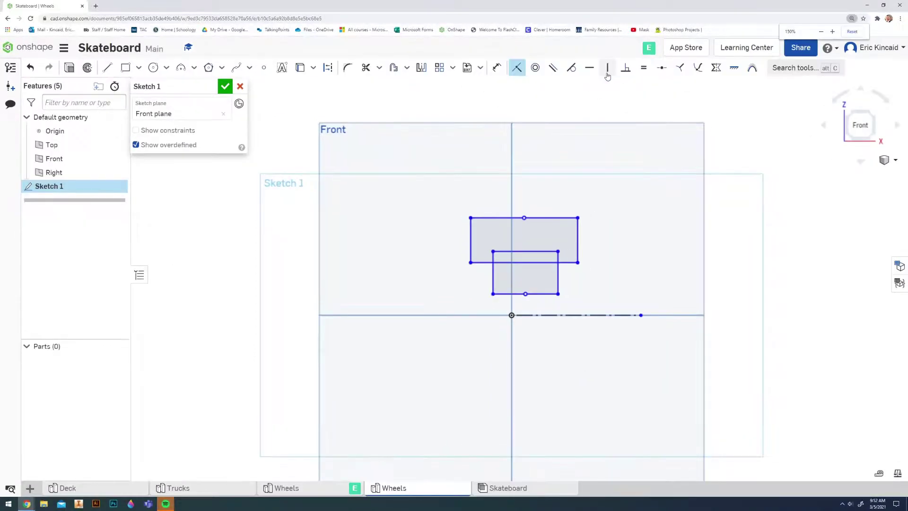
{"action": "left_click", "coordinate": [517, 213]}
{"action": "left_click", "coordinate": [513, 212]}
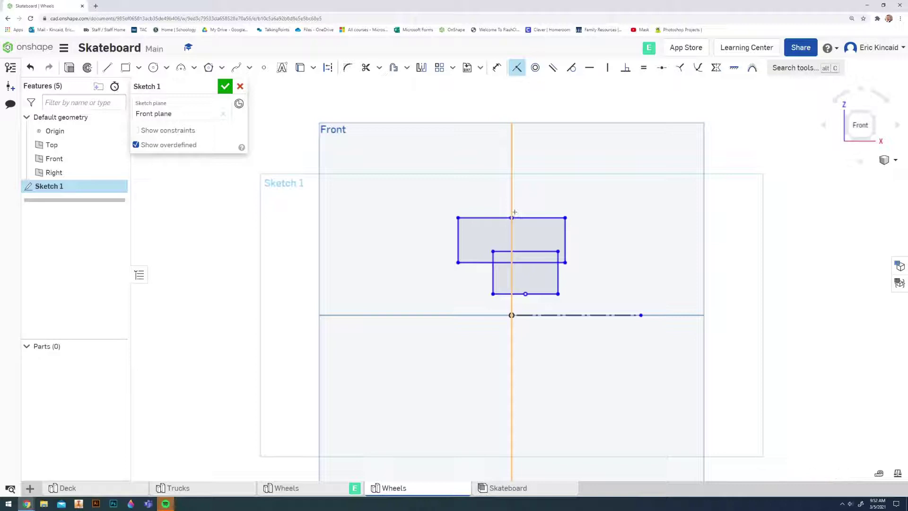
Make the lower rectangle's bottom midpoint coincident with the vertical axis, in Front view.
{"action": "right_click_drag", "start_coordinate": [515, 211], "coordinate": [528, 208]}
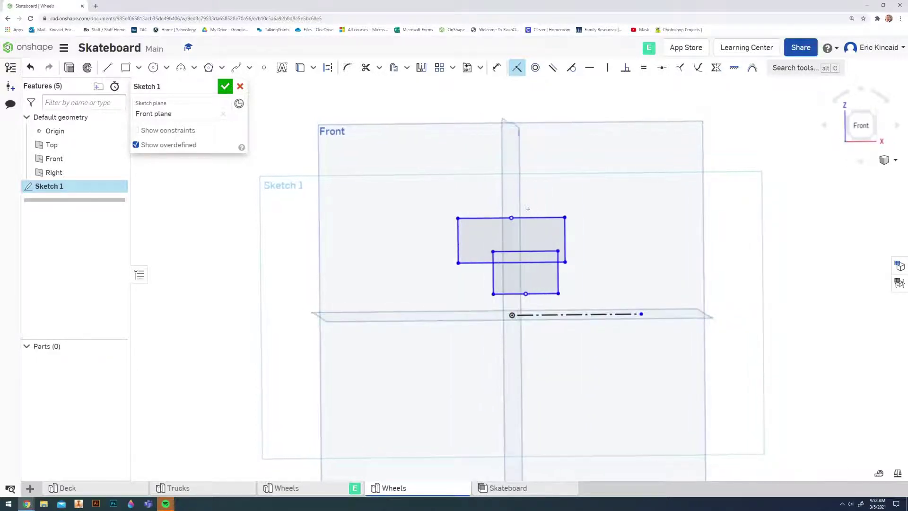
{"action": "left_click", "coordinate": [860, 125]}
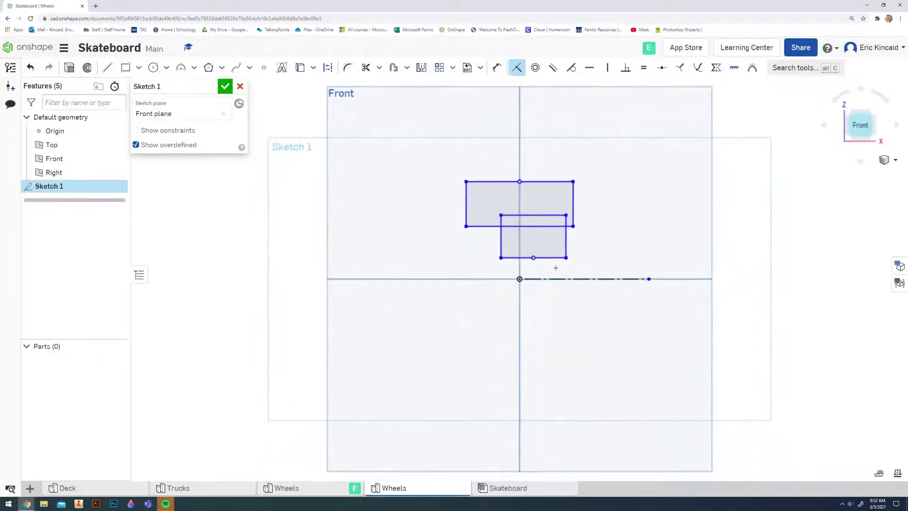
{"action": "left_click", "coordinate": [533, 258]}
{"action": "left_click", "coordinate": [519, 268]}
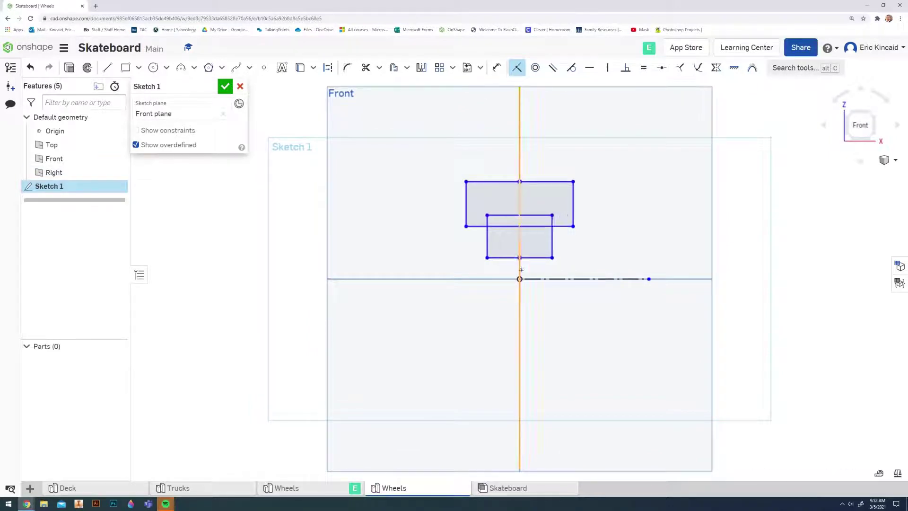
{"action": "key", "text": "Escape"}
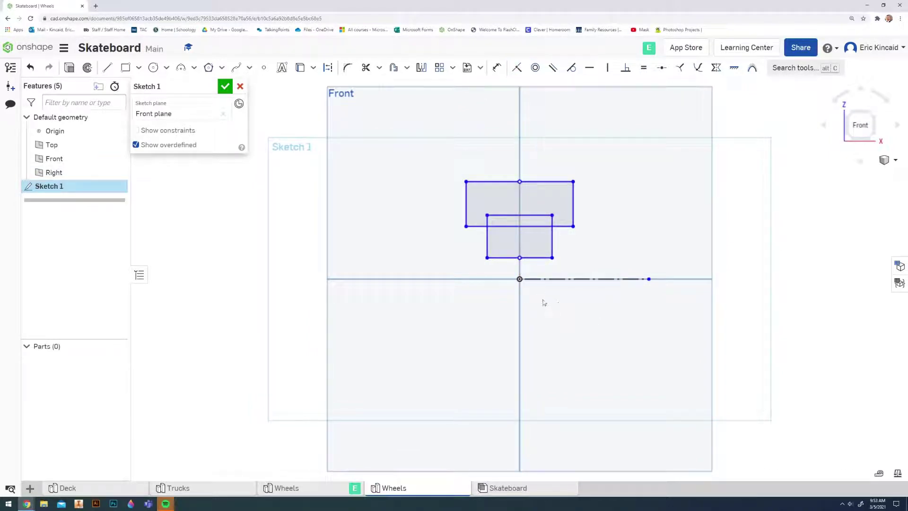
{"action": "left_click", "coordinate": [523, 260]}
{"action": "key", "text": "Escape"}
Dimension the two rectangles' bottom edges as Ø0.25 and Ø0.75 about the construction axis.
{"action": "key", "text": "u"}
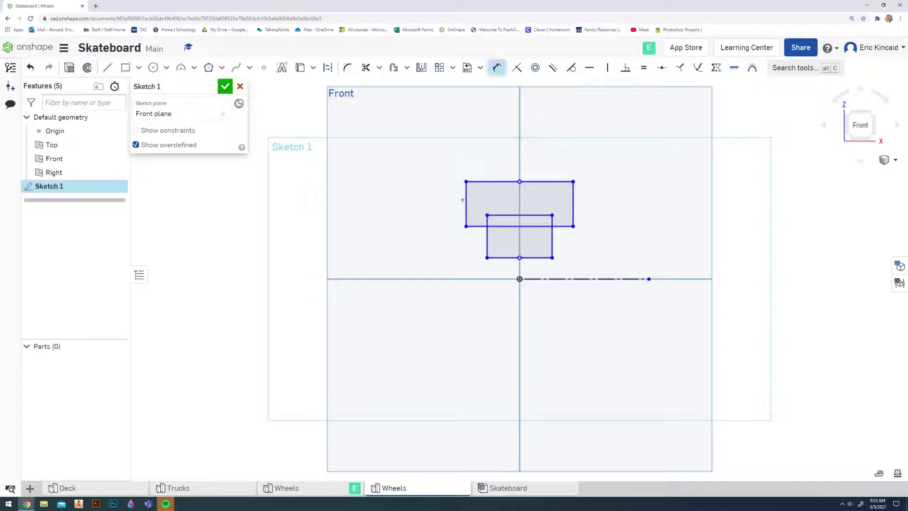
{"action": "left_click", "coordinate": [497, 258]}
{"action": "left_click", "coordinate": [553, 279]}
{"action": "left_click", "coordinate": [468, 292]}
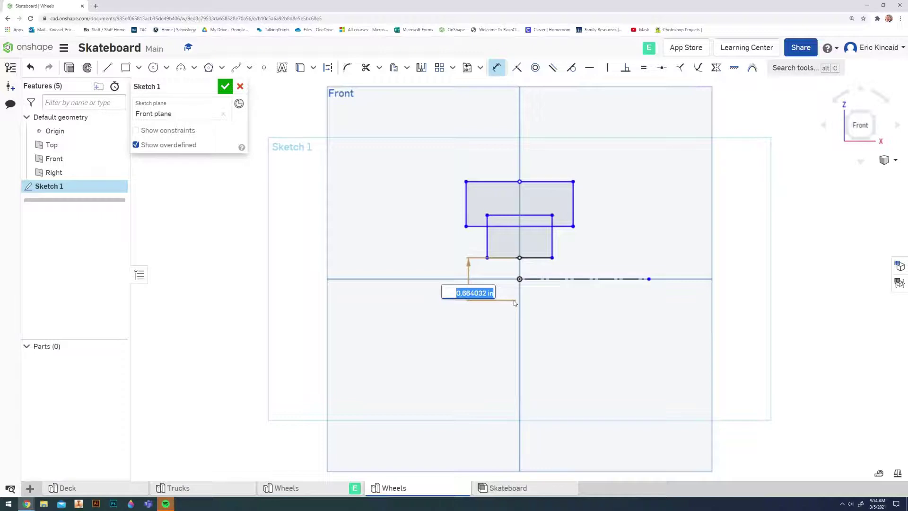
{"action": "type", "text": "0.25"}
{"action": "key", "text": "Return"}
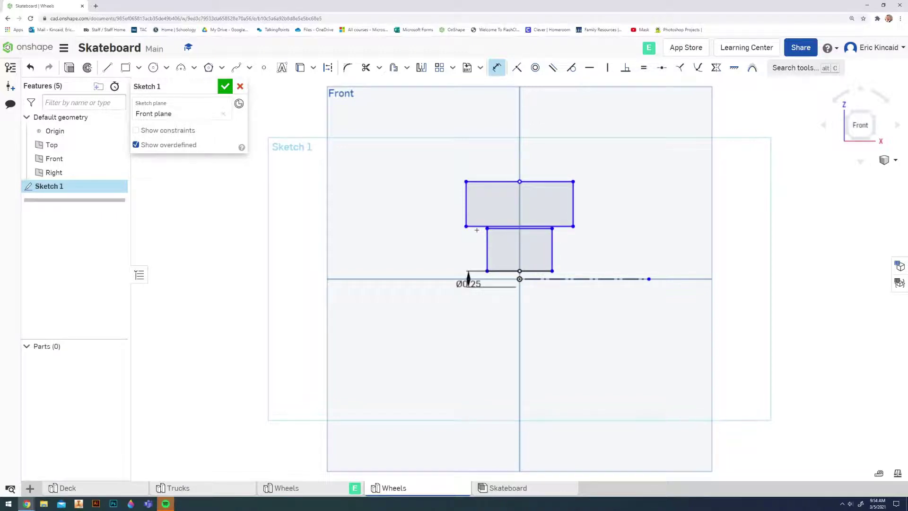
{"action": "left_click", "coordinate": [477, 228]}
{"action": "left_click", "coordinate": [575, 279]}
{"action": "left_click", "coordinate": [448, 311]}
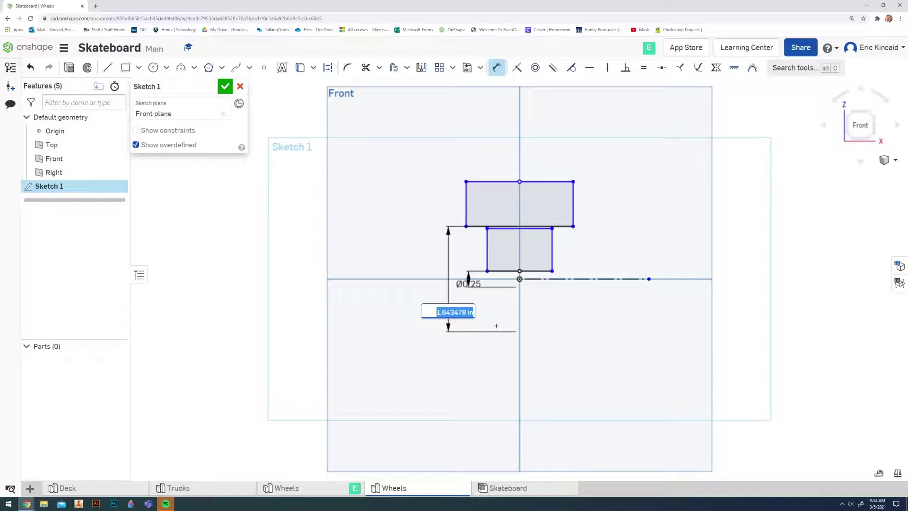
{"action": "type", "text": ".75"}
{"action": "key", "text": "Return"}
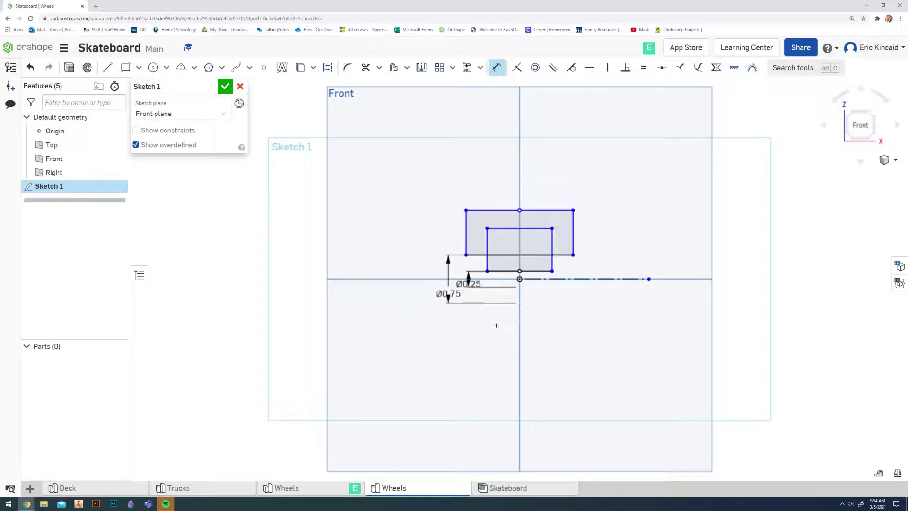
Dimension the upper rectangle's top edge as a 2 inch outer diameter.
{"action": "key", "text": "d"}
{"action": "left_click", "coordinate": [478, 214]}
{"action": "left_click", "coordinate": [577, 279]}
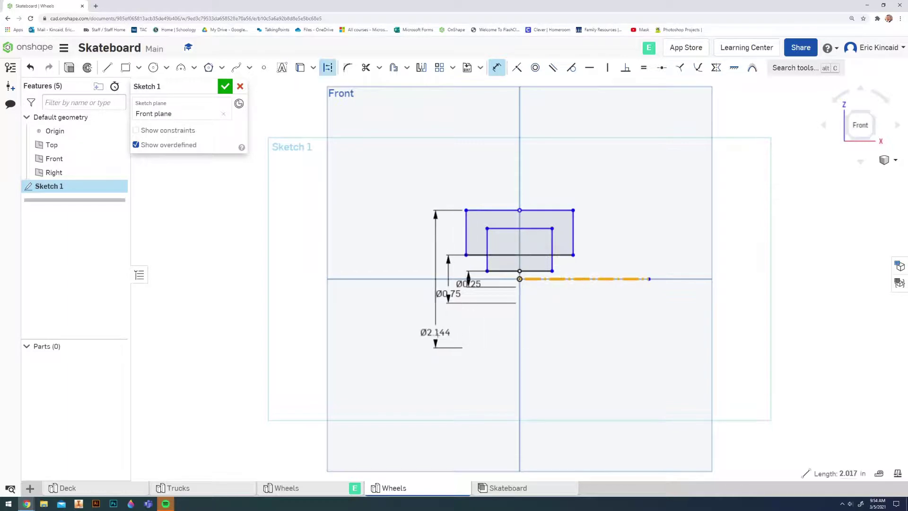
{"action": "left_click", "coordinate": [427, 326]}
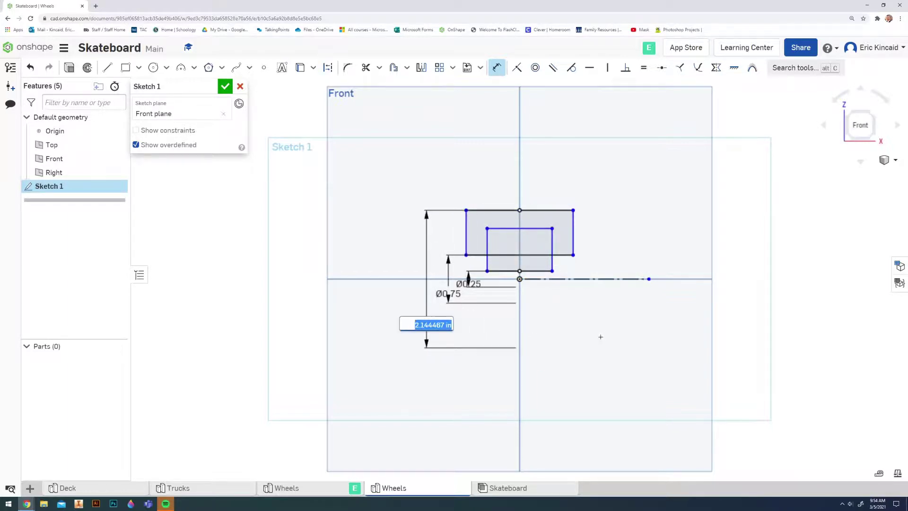
{"action": "type", "text": "2"}
{"action": "key", "text": "Return"}
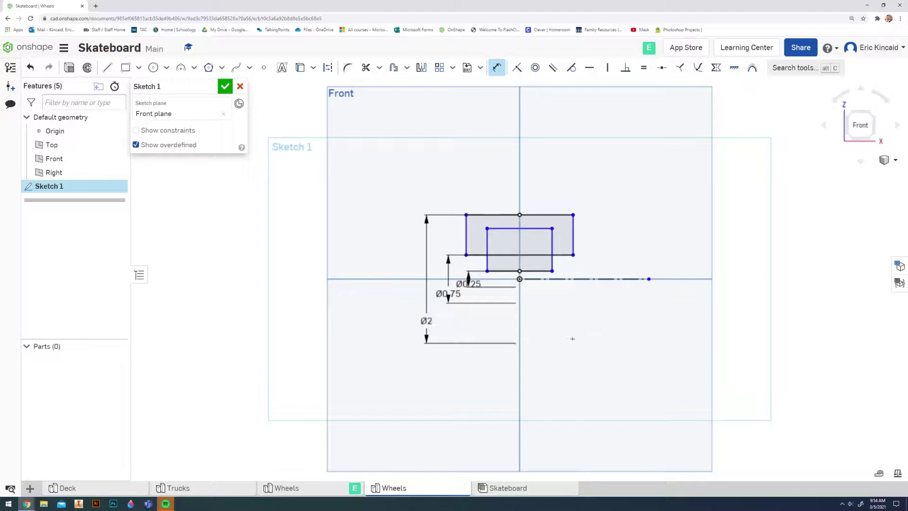
Set width dimensions: 1 on the upper rectangle's top edge, 0.75 on the inner rectangle's bottom edge.
{"action": "left_click", "coordinate": [488, 216]}
{"action": "left_click", "coordinate": [490, 215]}
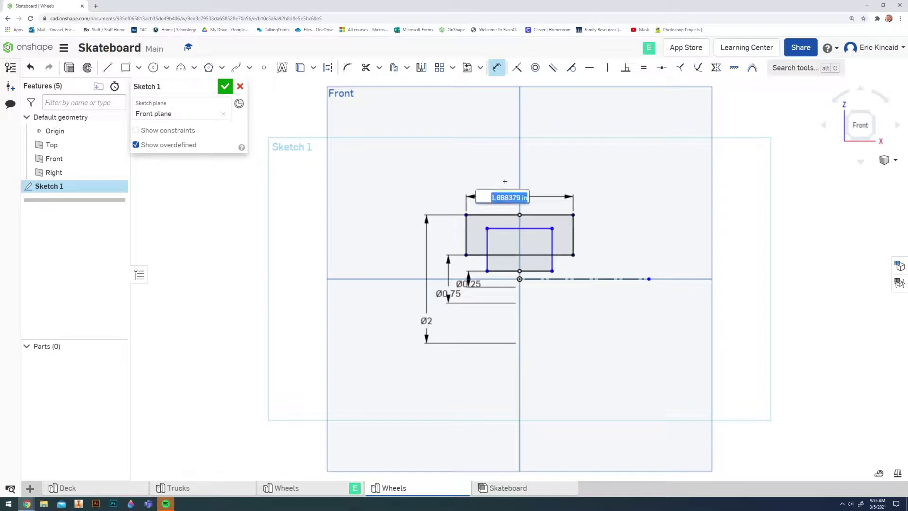
{"action": "type", "text": "1"}
{"action": "key", "text": "Return"}
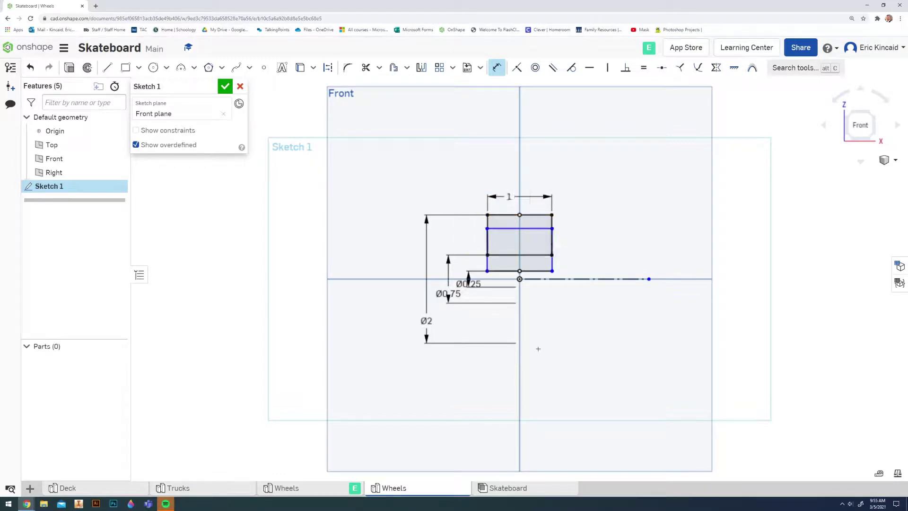
{"action": "left_click", "coordinate": [536, 276]}
{"action": "left_click", "coordinate": [536, 305]}
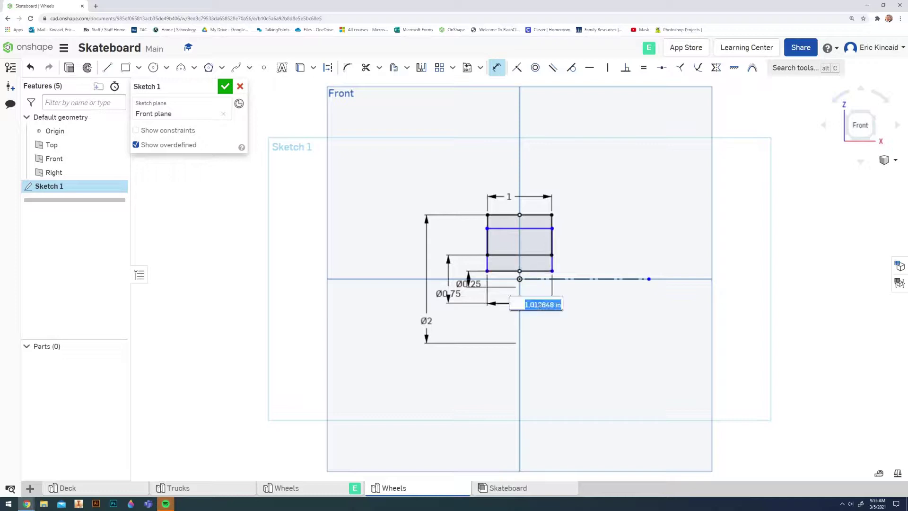
{"action": "key", "text": "BackSpace"}
{"action": "type", "text": ".75"}
{"action": "key", "text": "Return"}
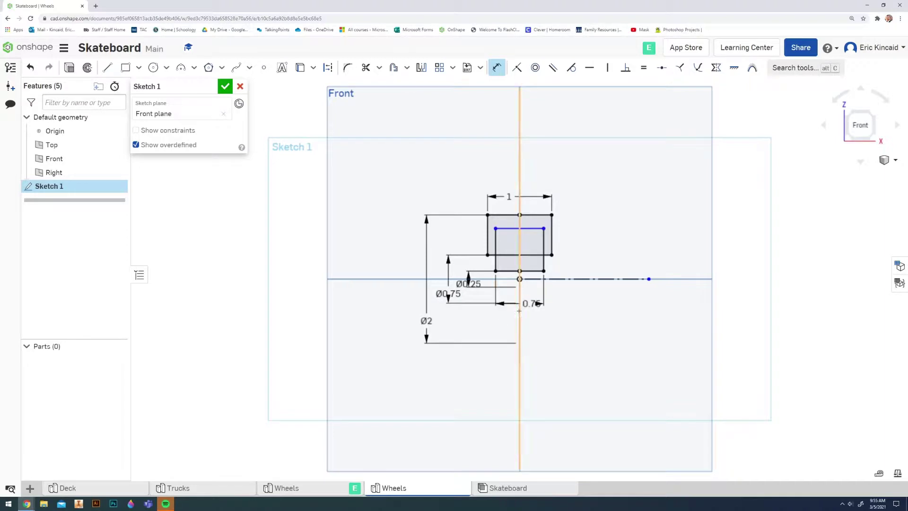
{"action": "left_click_drag", "start_coordinate": [530, 303], "coordinate": [529, 206]}
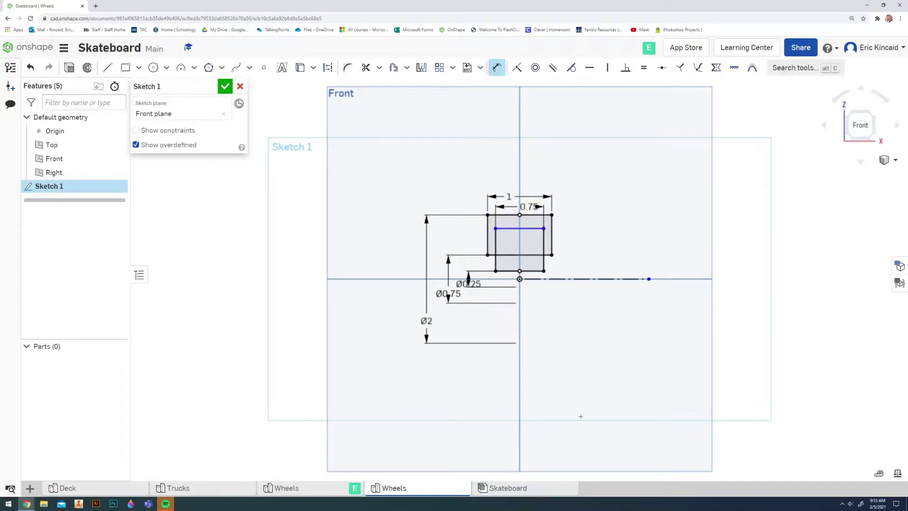
{"action": "scroll", "coordinate": [517, 235], "scroll_direction": "up", "scroll_amount": 5}
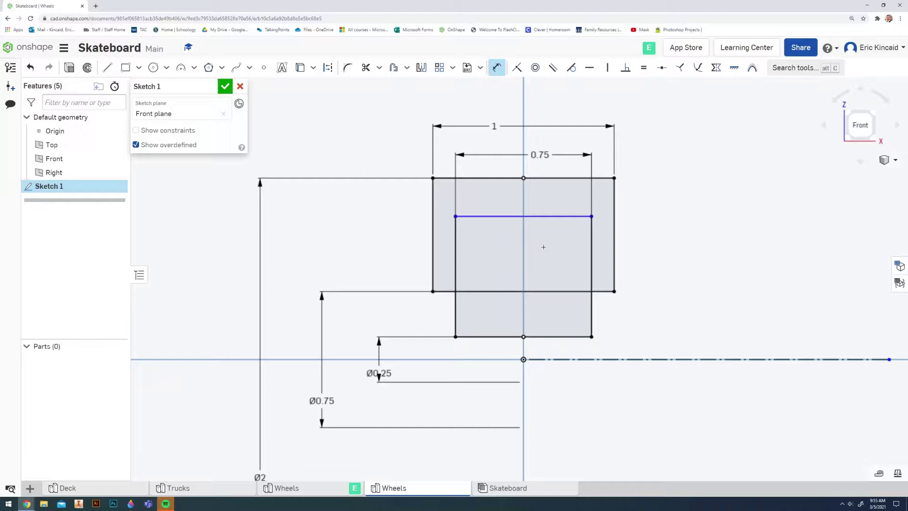
Trim the overlapping inner lines and vertical segments into one stepped outline.
{"action": "key", "text": "m"}
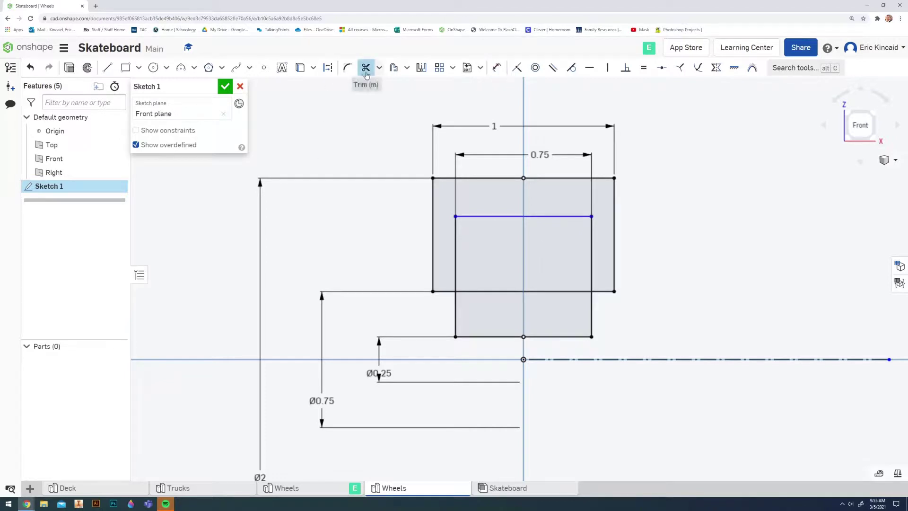
{"action": "left_click", "coordinate": [460, 216]}
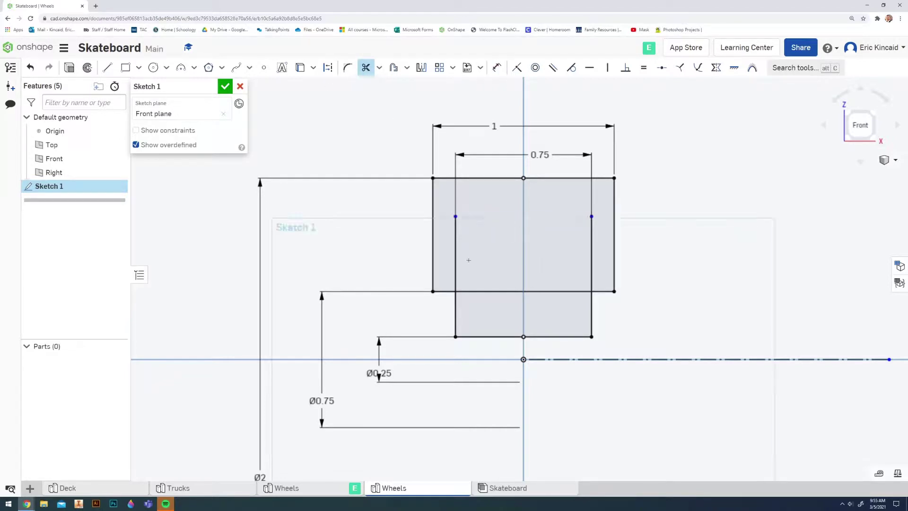
{"action": "left_click", "coordinate": [458, 263]}
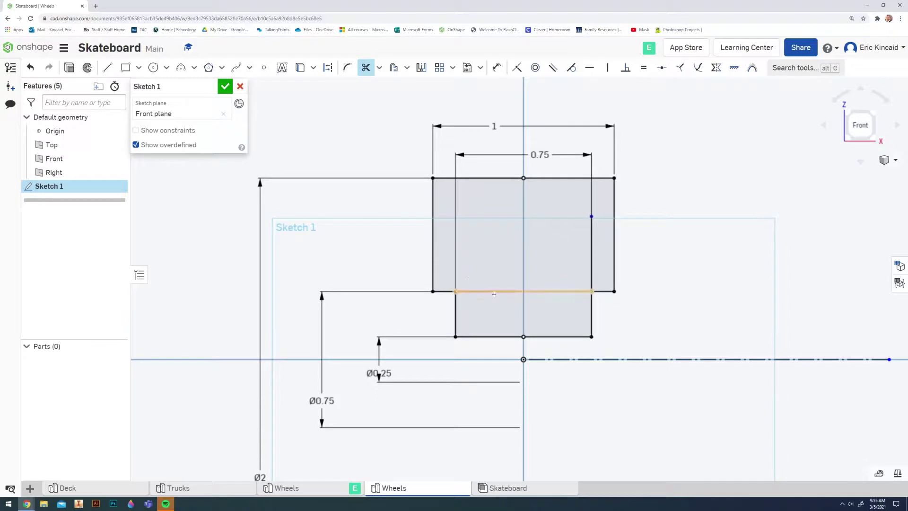
{"action": "left_click", "coordinate": [544, 291]}
{"action": "left_click", "coordinate": [591, 273]}
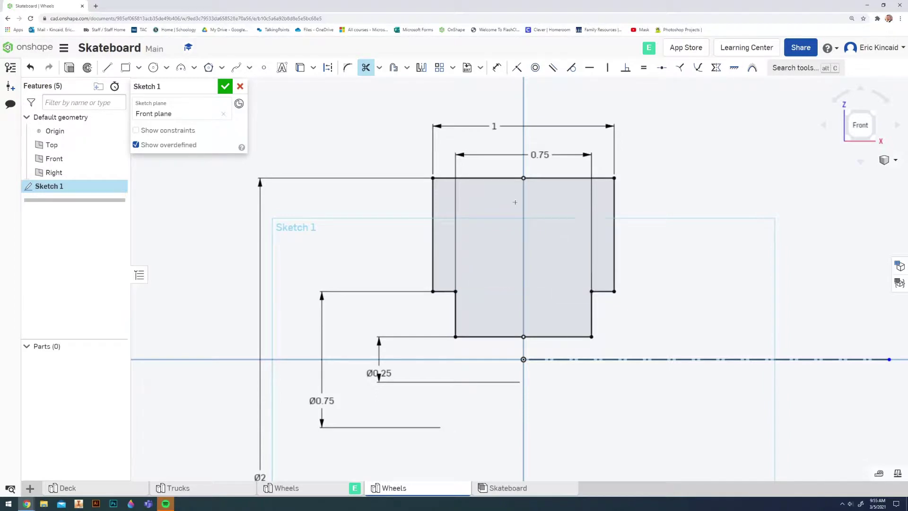
{"action": "key", "text": "Escape"}
Move the 0.75 width dimension below the profile and finish Sketch 1.
{"action": "left_click", "coordinate": [520, 177]}
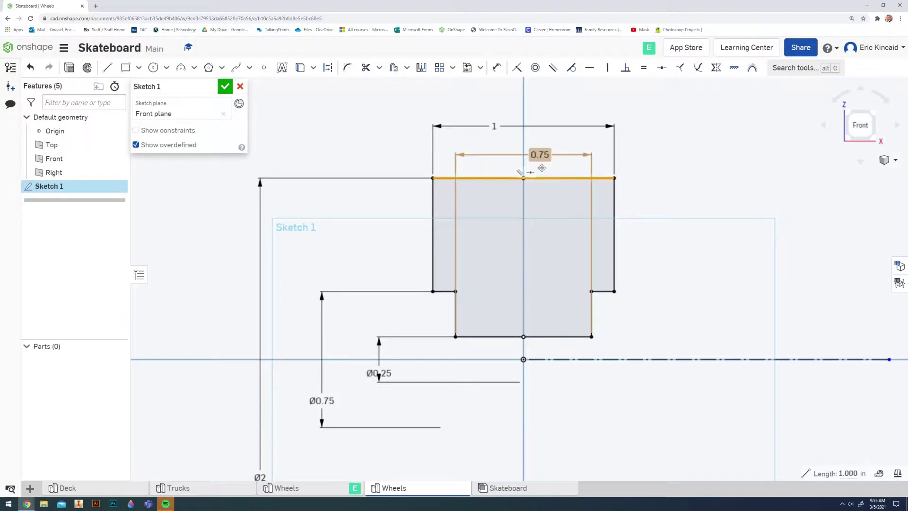
{"action": "left_click_drag", "start_coordinate": [542, 157], "coordinate": [514, 401]}
{"action": "left_click", "coordinate": [630, 424]}
{"action": "scroll", "coordinate": [626, 395], "scroll_direction": "down", "scroll_amount": 3}
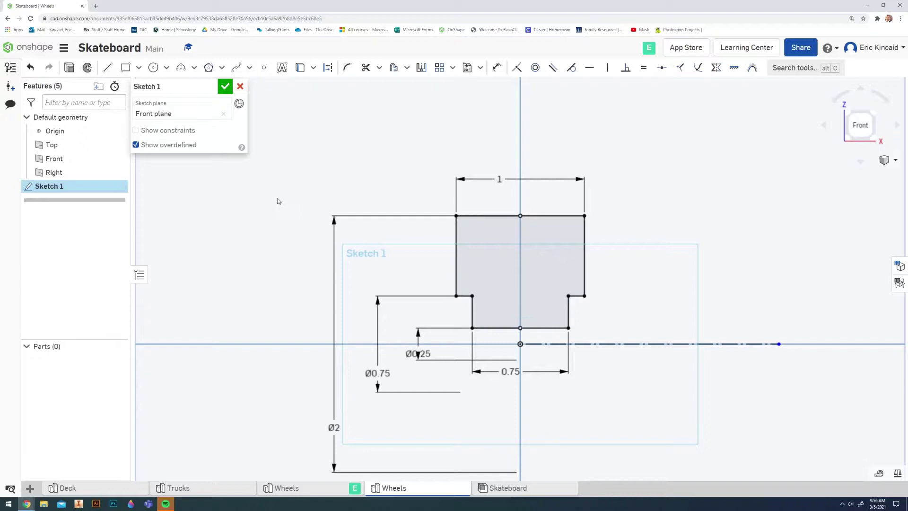
{"action": "left_click", "coordinate": [225, 87]}
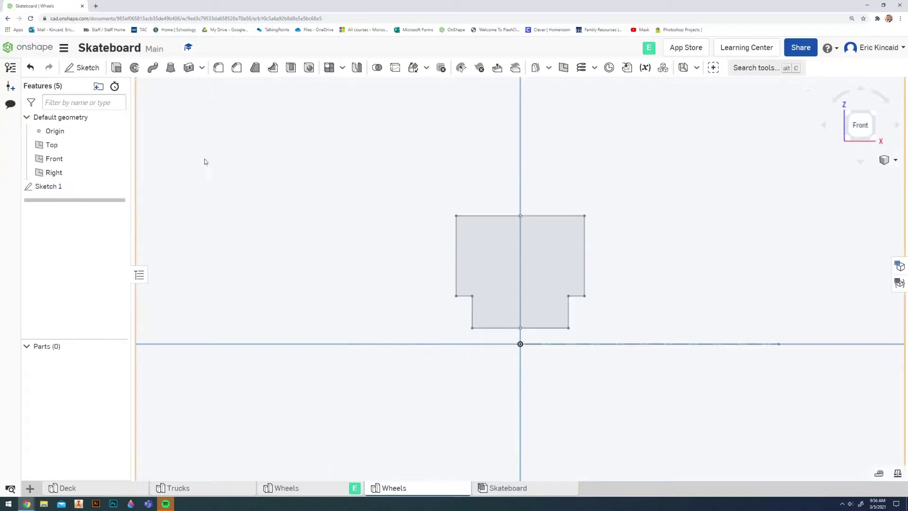
Revolve the stepped profile a full turn about the horizontal construction line into Part 1.
{"action": "left_click", "coordinate": [134, 68]}
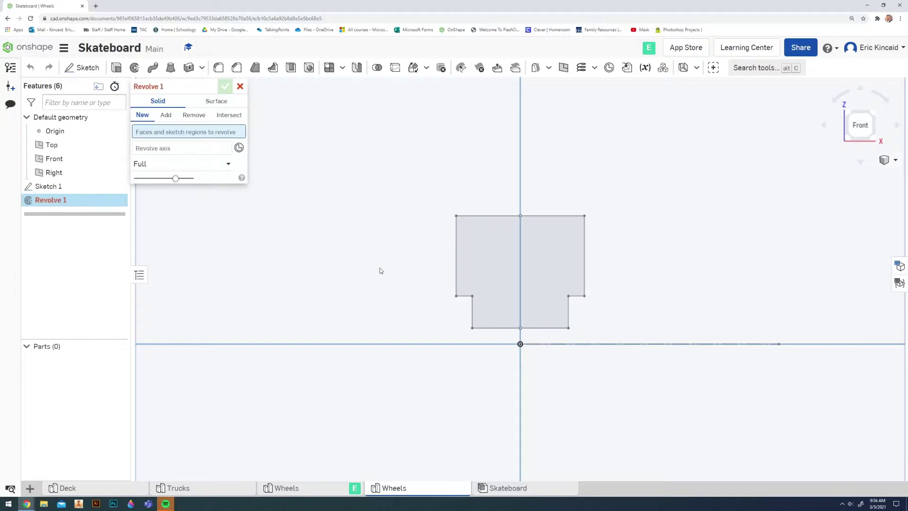
{"action": "left_click", "coordinate": [491, 265]}
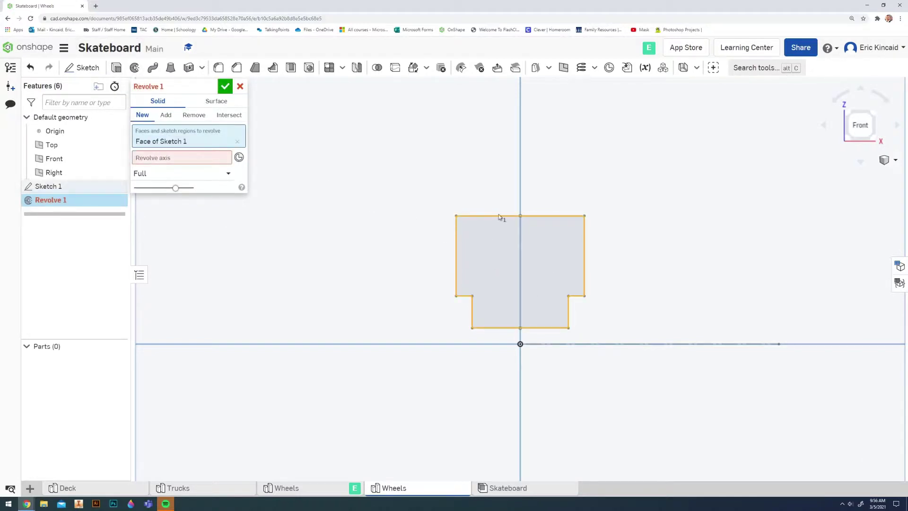
{"action": "left_click", "coordinate": [165, 158]}
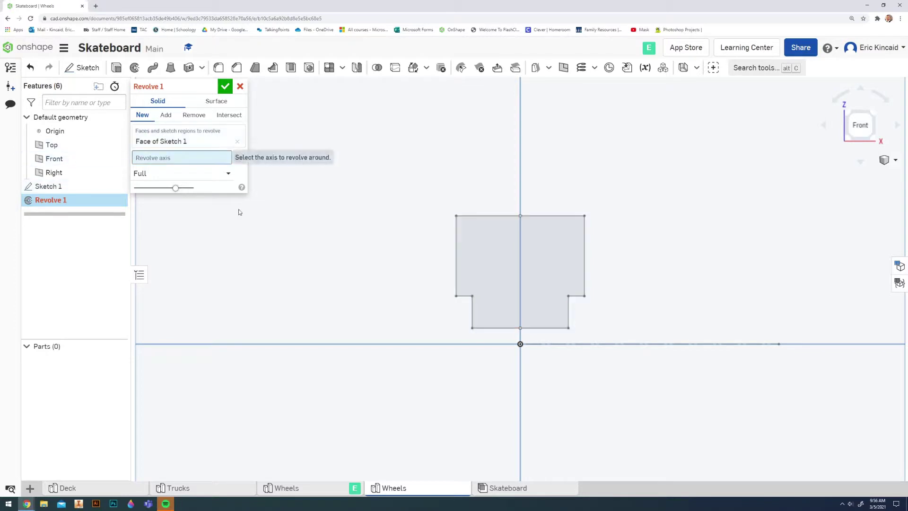
{"action": "left_click", "coordinate": [667, 344]}
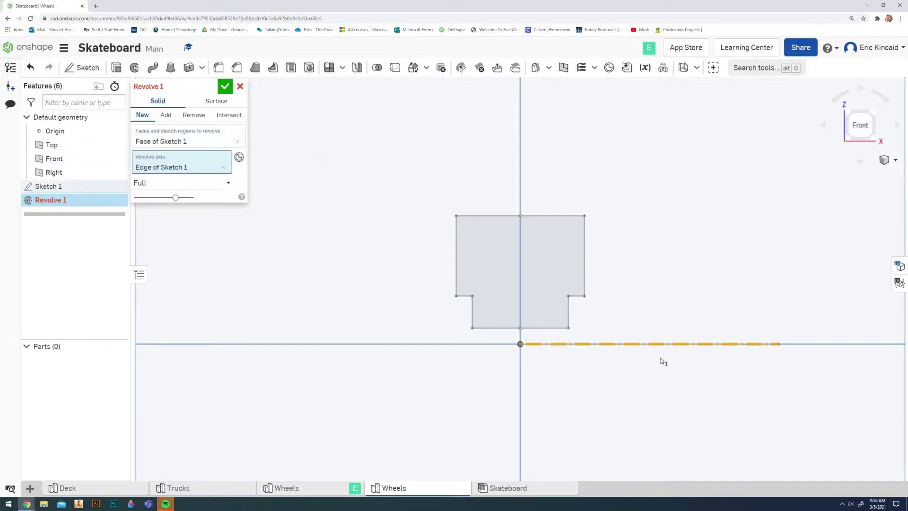
{"action": "left_click", "coordinate": [225, 86]}
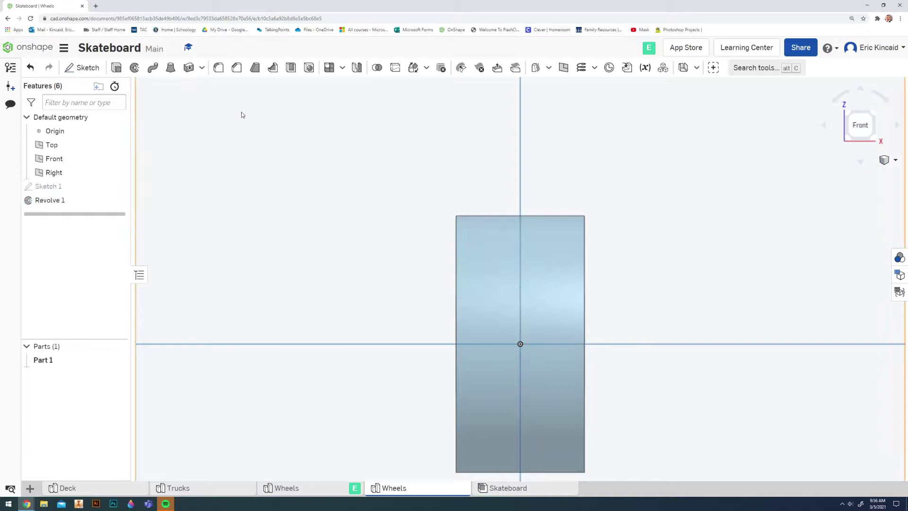
{"action": "right_click_drag", "start_coordinate": [243, 113], "coordinate": [696, 400]}
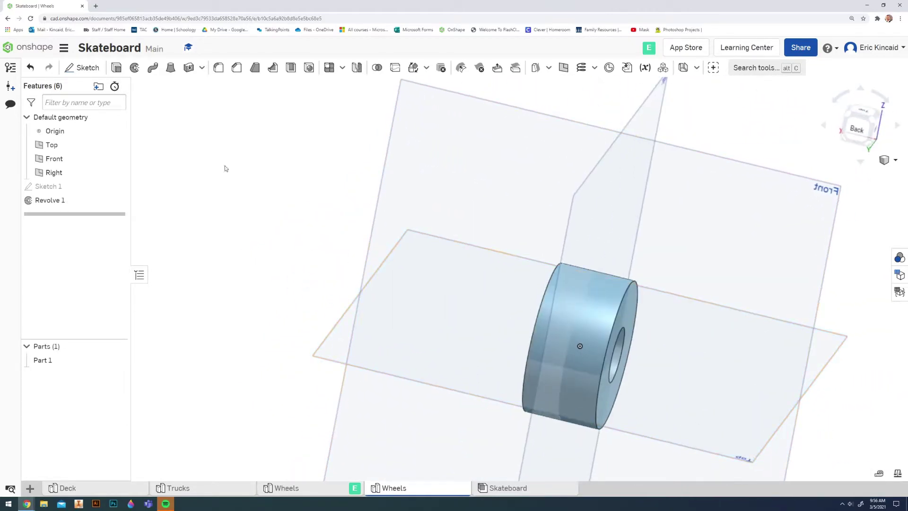
Fillet the edges of the wheel's outer face with a 0.2 in radius.
{"action": "left_click", "coordinate": [219, 69]}
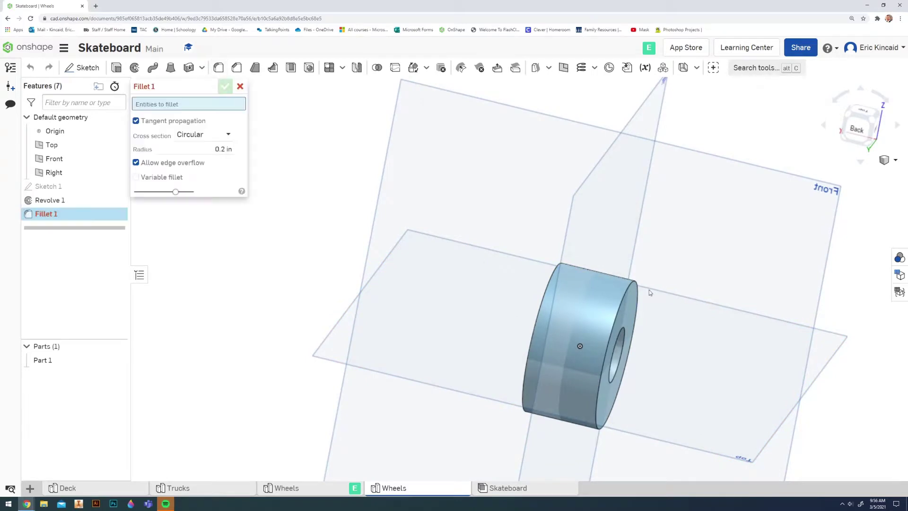
{"action": "left_click", "coordinate": [609, 297]}
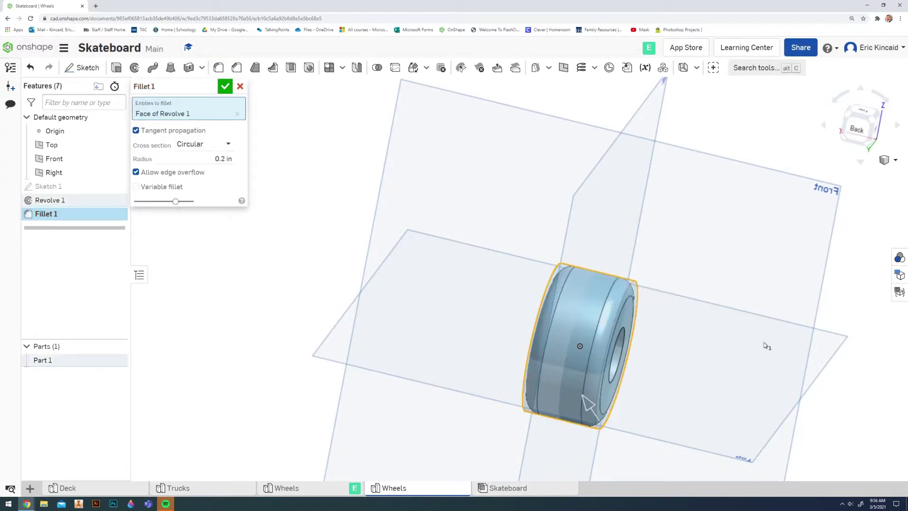
{"action": "right_click_drag", "start_coordinate": [706, 338], "coordinate": [681, 333]}
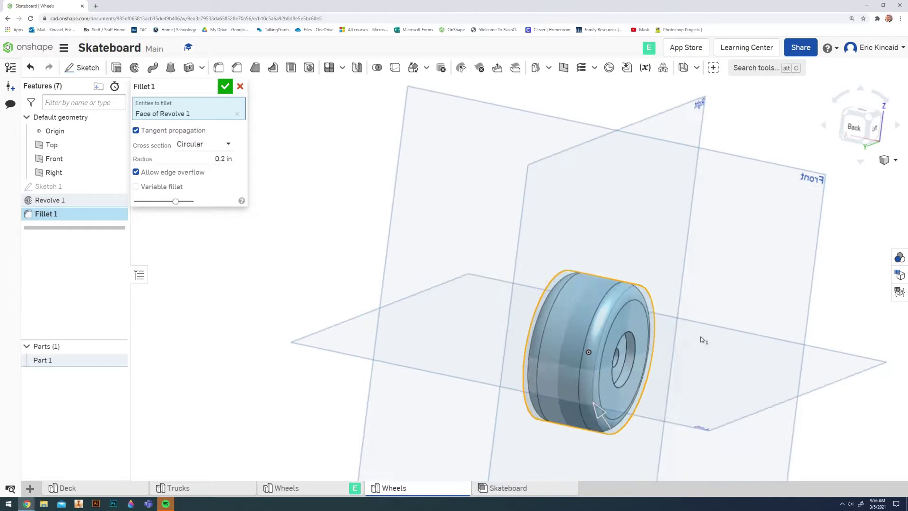
{"action": "mouse_move", "coordinate": [701, 339]}
{"action": "right_mouse_down"}
{"action": "mouse_move", "coordinate": [745, 340]}
{"action": "mouse_move", "coordinate": [709, 341]}
{"action": "right_mouse_up"}
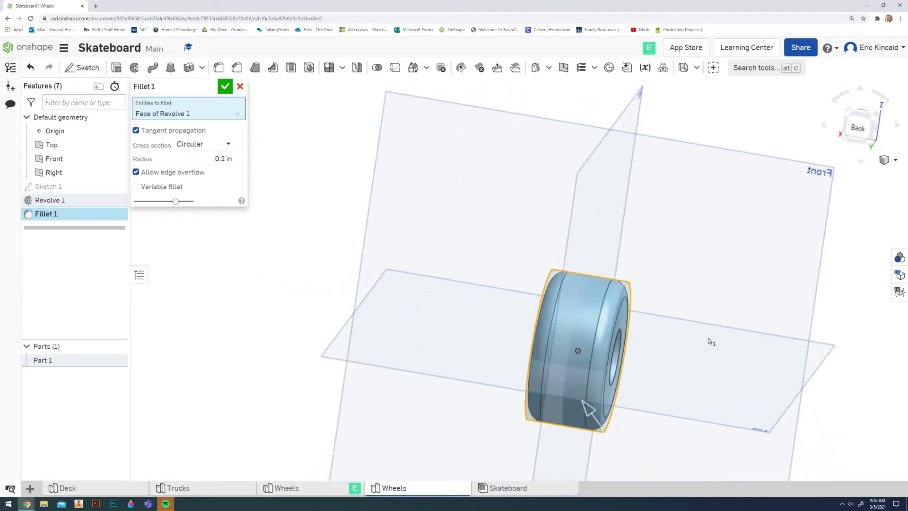
{"action": "double_click", "coordinate": [229, 158]}
{"action": "key", "text": "Return"}
{"action": "right_click_drag", "start_coordinate": [306, 179], "coordinate": [309, 198]}
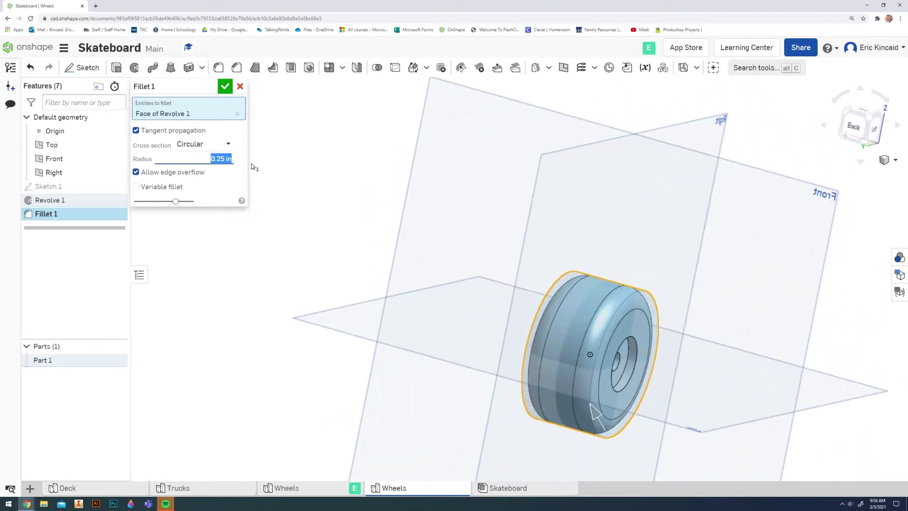
{"action": "type", "text": "0.2"}
{"action": "key", "text": "Return"}
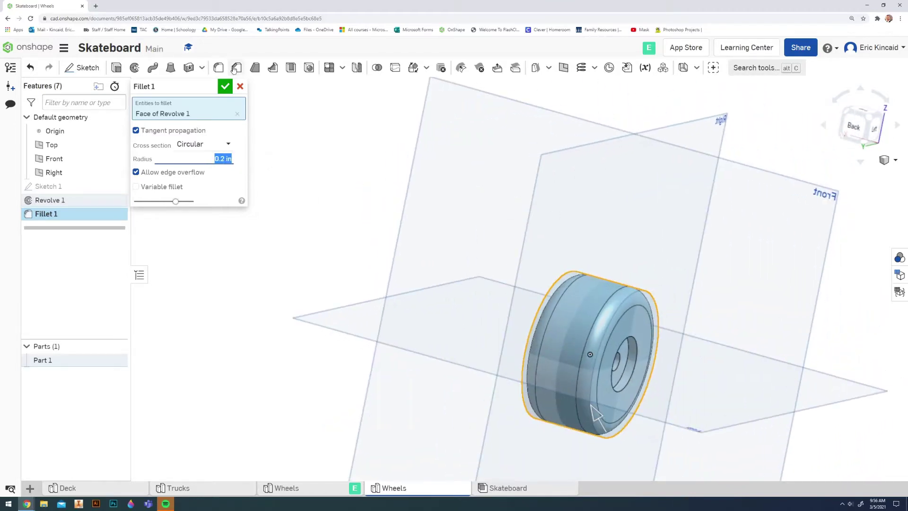
{"action": "left_click", "coordinate": [225, 86]}
{"action": "scroll", "coordinate": [771, 189], "scroll_direction": "up", "scroll_amount": 5}
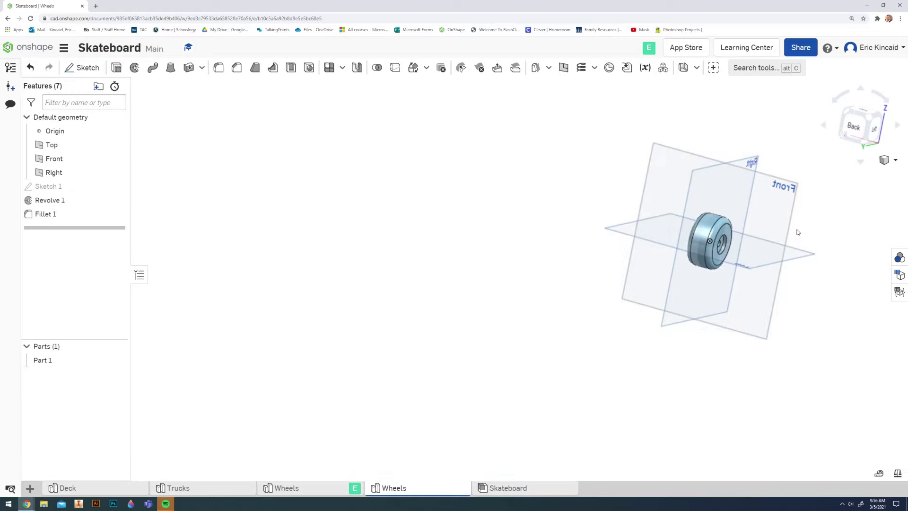
Hide the default planes and preview teal, light lavender and dark blue colours on Part 1.
{"action": "key", "text": "p"}
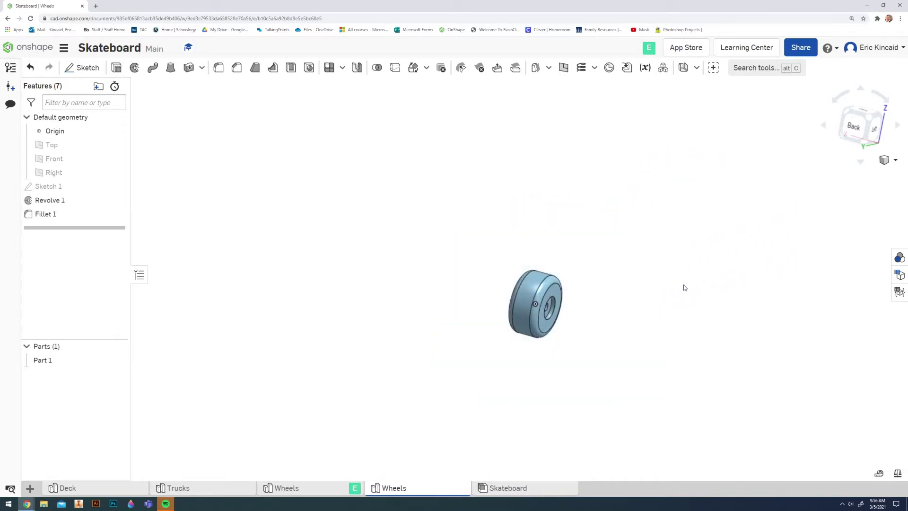
{"action": "right_click_drag", "start_coordinate": [673, 293], "coordinate": [811, 215]}
{"action": "left_click", "coordinate": [899, 256]}
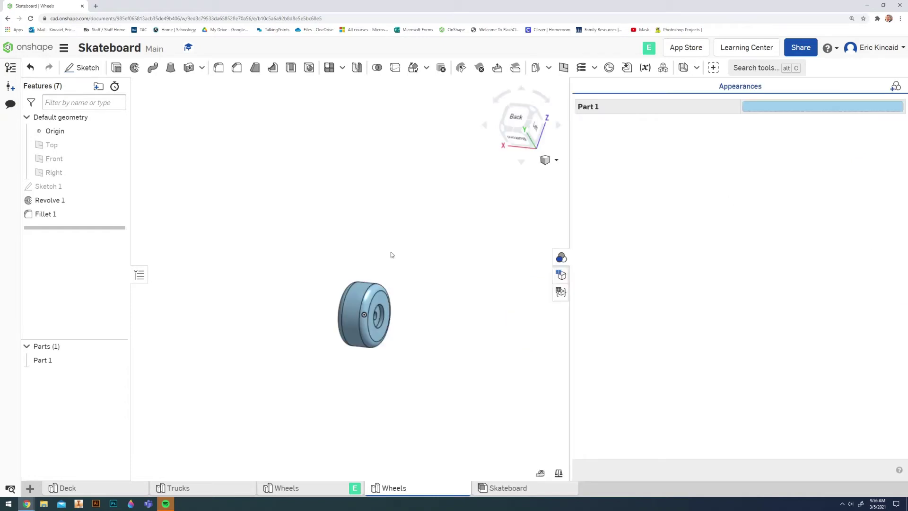
{"action": "left_click", "coordinate": [785, 111]}
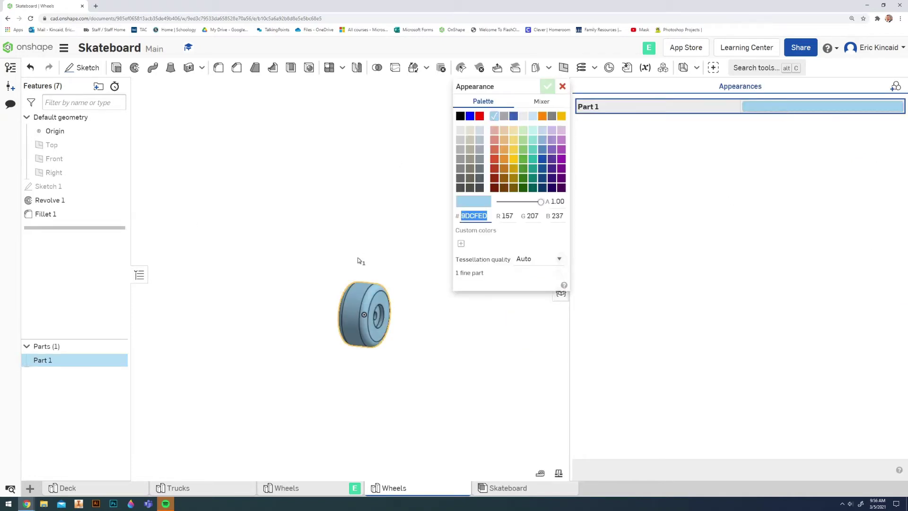
{"action": "left_click", "coordinate": [534, 150]}
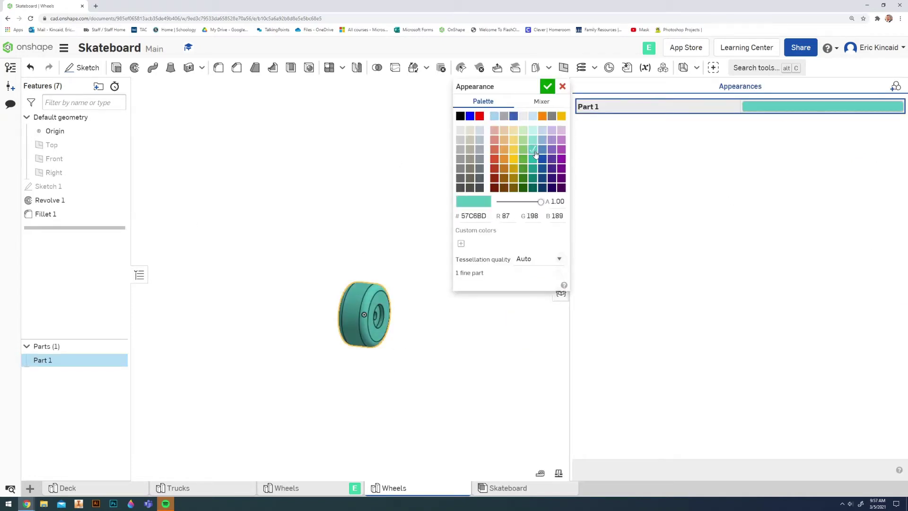
{"action": "left_click", "coordinate": [561, 131]}
{"action": "left_click", "coordinate": [543, 169]}
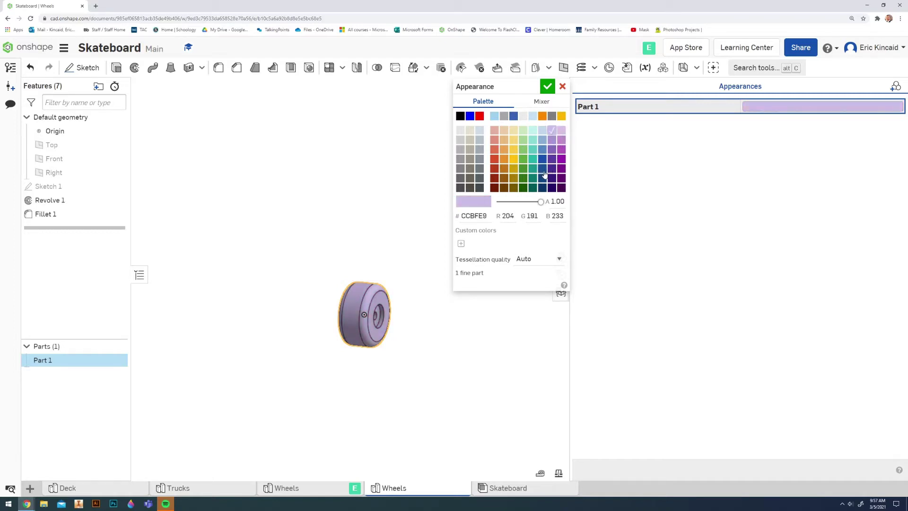
{"action": "left_click", "coordinate": [536, 171]}
Compare olive, red-brown, grey and purple shades, then apply dark purple 371B7A to Part 1.
{"action": "left_click", "coordinate": [504, 187]}
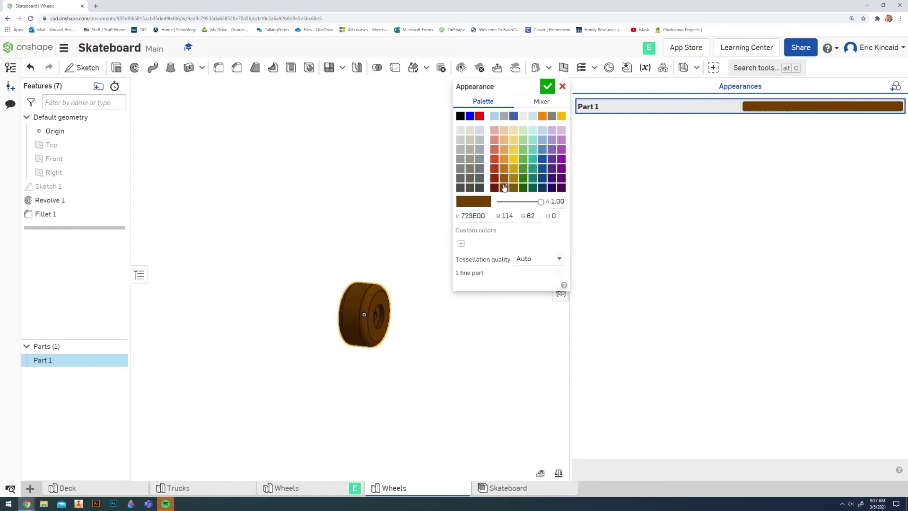
{"action": "left_click", "coordinate": [494, 188]}
{"action": "left_click", "coordinate": [468, 188]}
{"action": "left_click", "coordinate": [551, 130]}
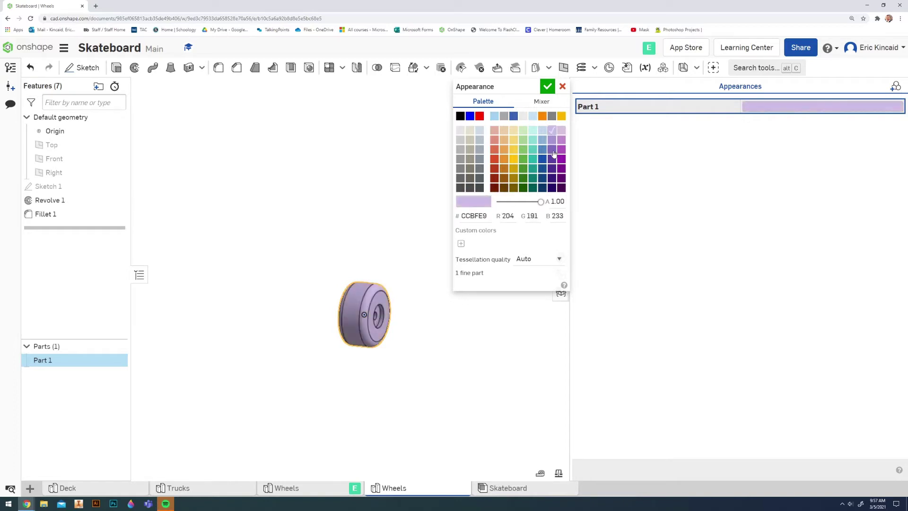
{"action": "left_click", "coordinate": [551, 140]}
{"action": "left_click", "coordinate": [551, 188]}
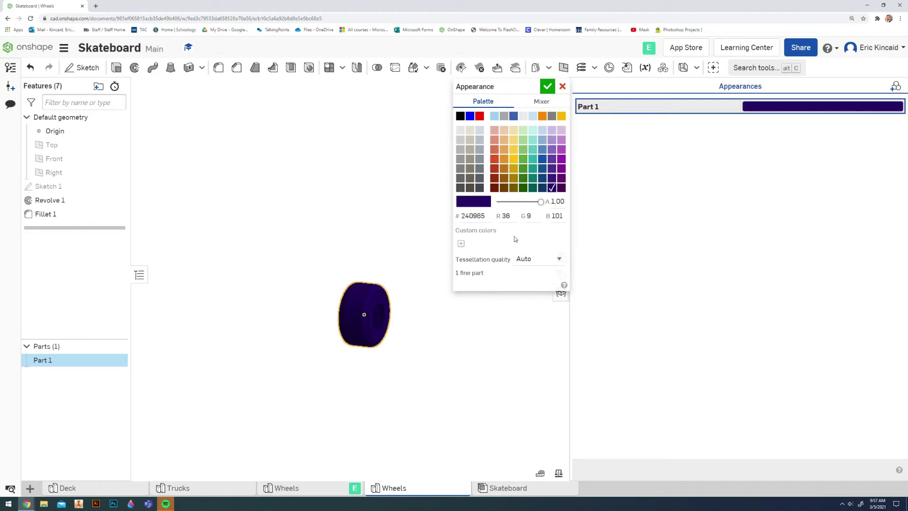
{"action": "left_click", "coordinate": [552, 178]}
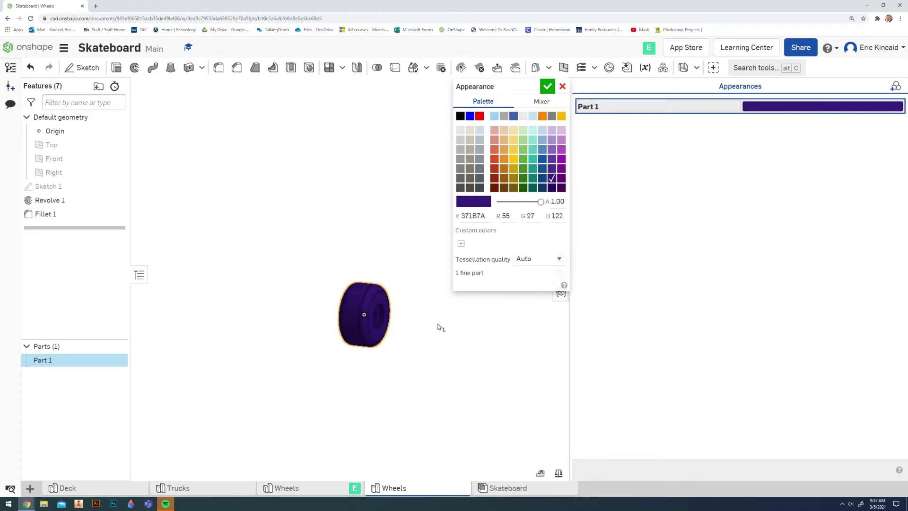
{"action": "left_click", "coordinate": [547, 86]}
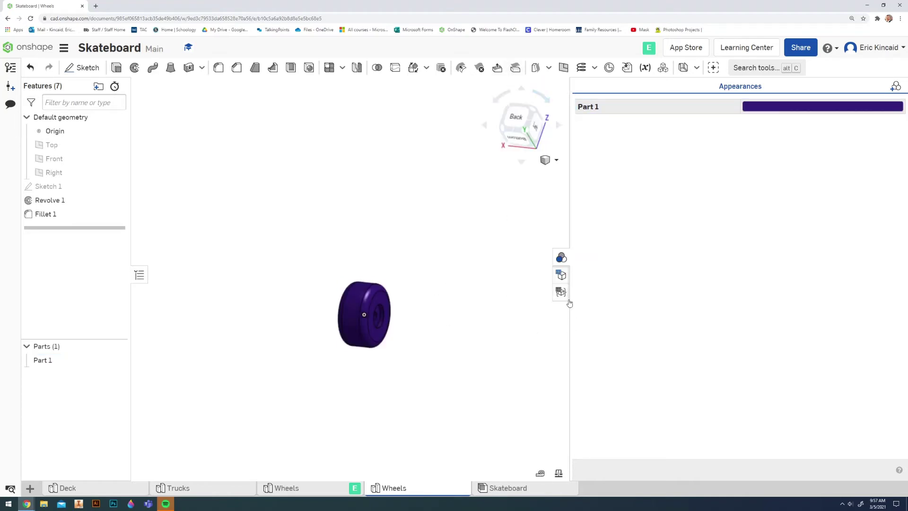
{"action": "left_click", "coordinate": [562, 258]}
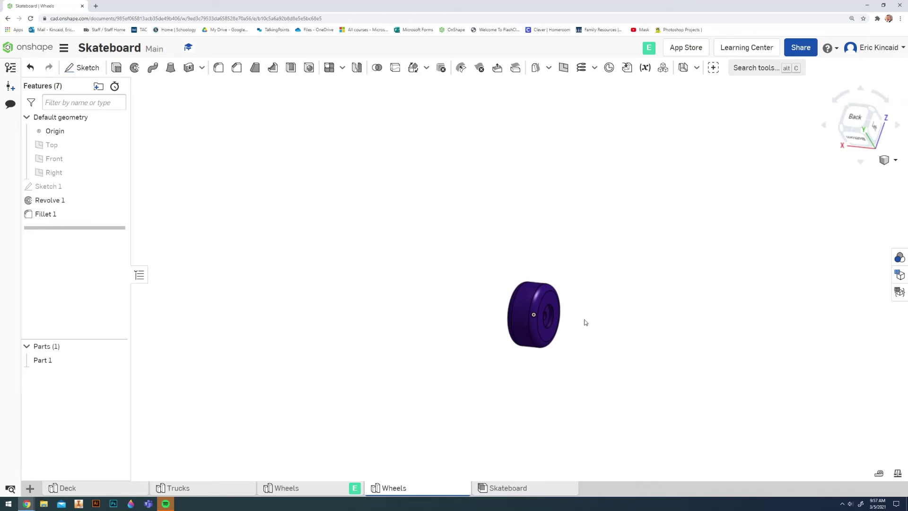